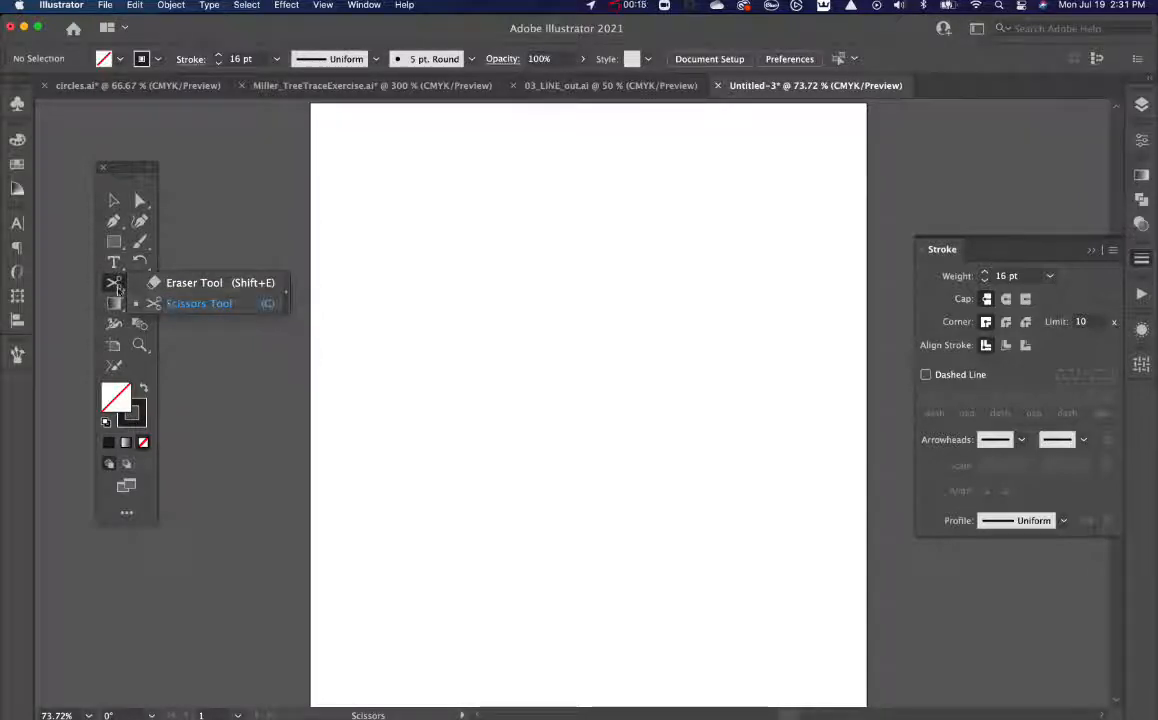
- Add the Knife tool from the full tool list to the toolbar group holding the Eraser and Scissors tools
click(365, 6)
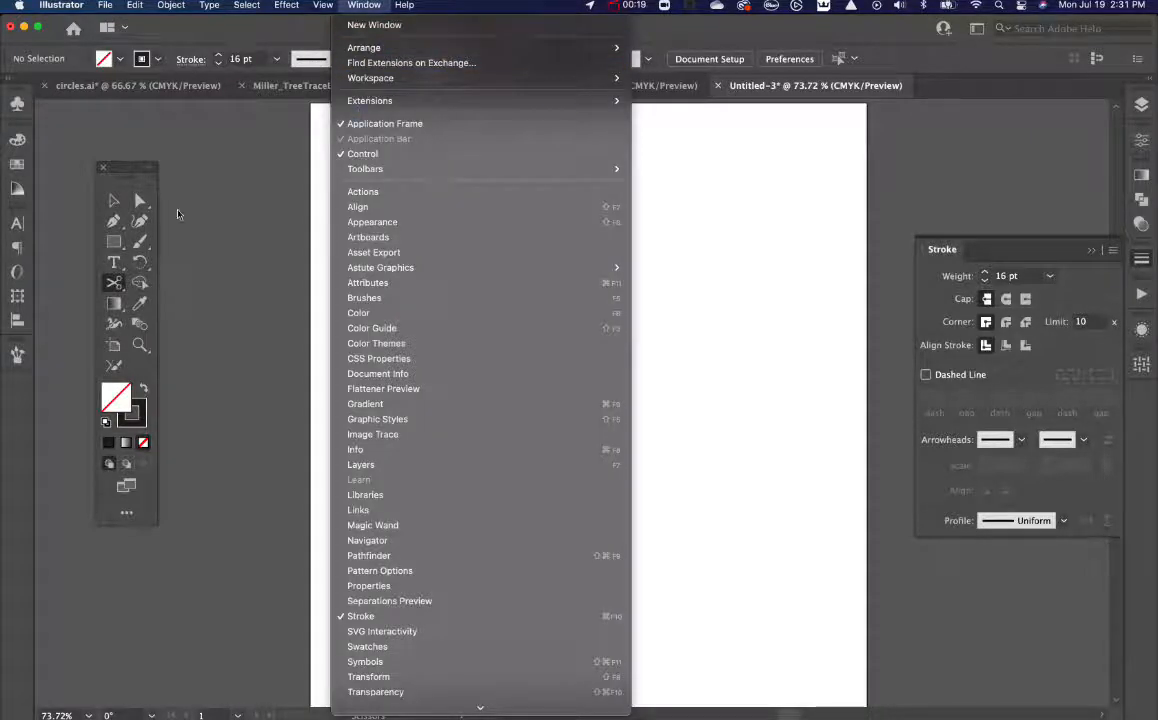
click(153, 170)
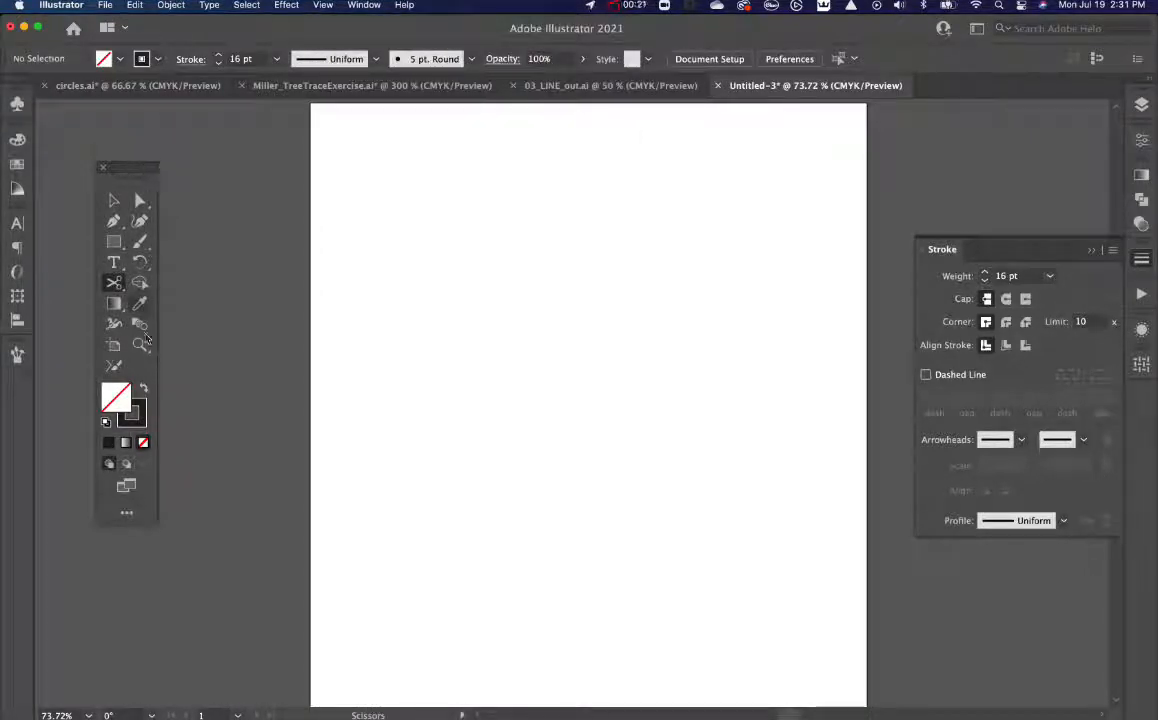
click(126, 512)
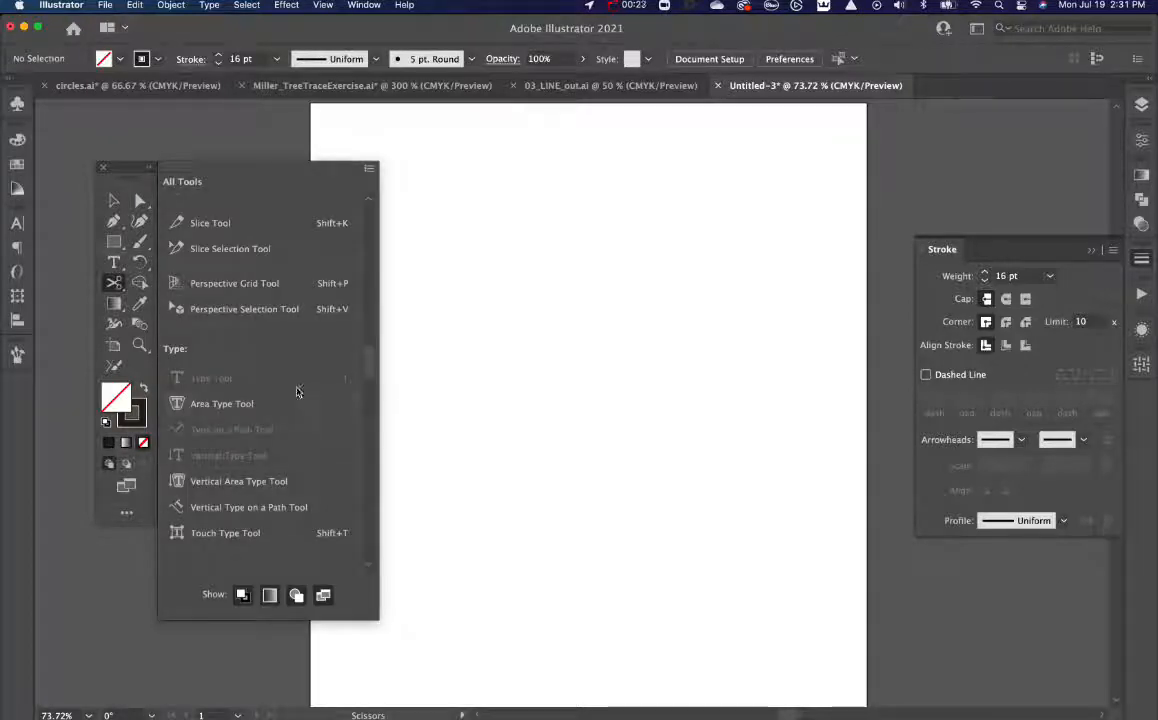
scroll(296, 391, down, 8)
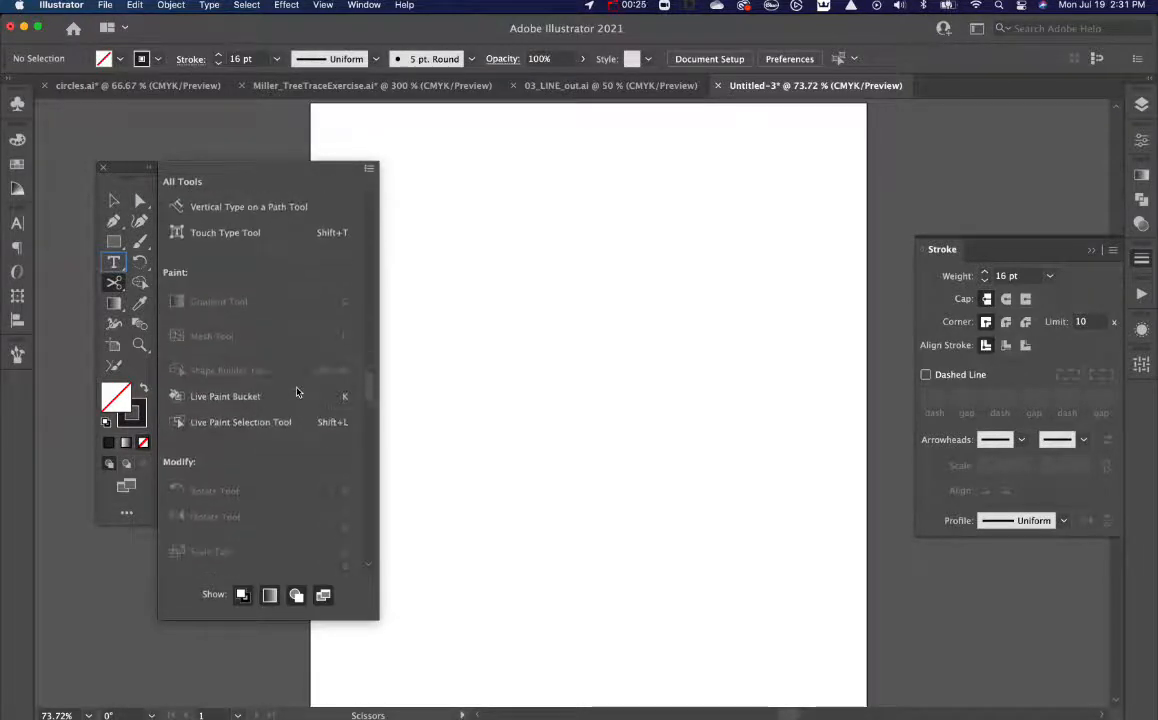
scroll(296, 391, down, 10)
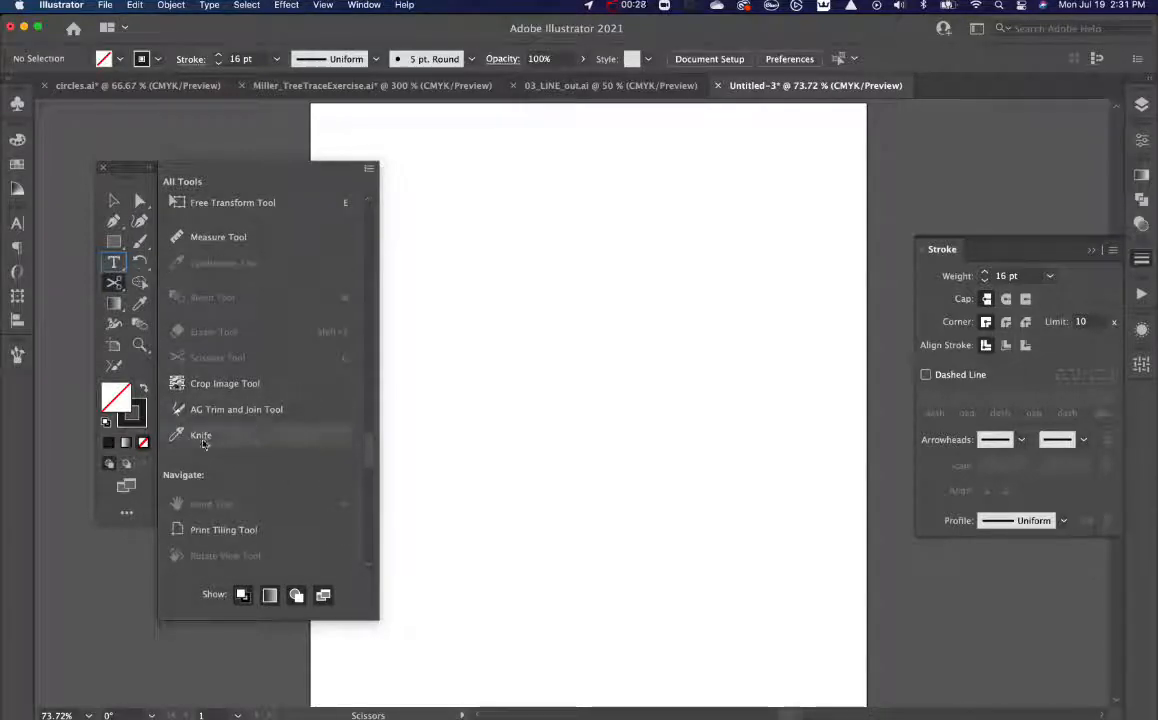
drag(204, 440, 118, 289)
click(79, 284)
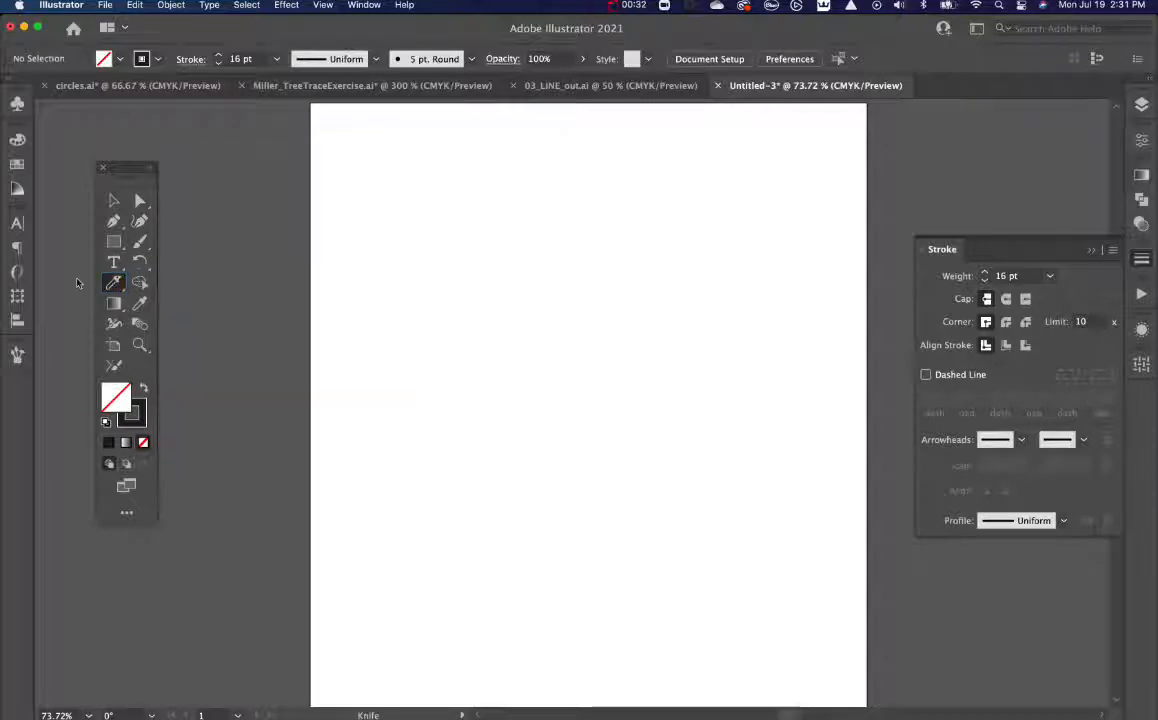
- Tear off the Eraser, Scissors and Knife tool group as a floating toolbar and place it over the upper part of the artboard
click(117, 289)
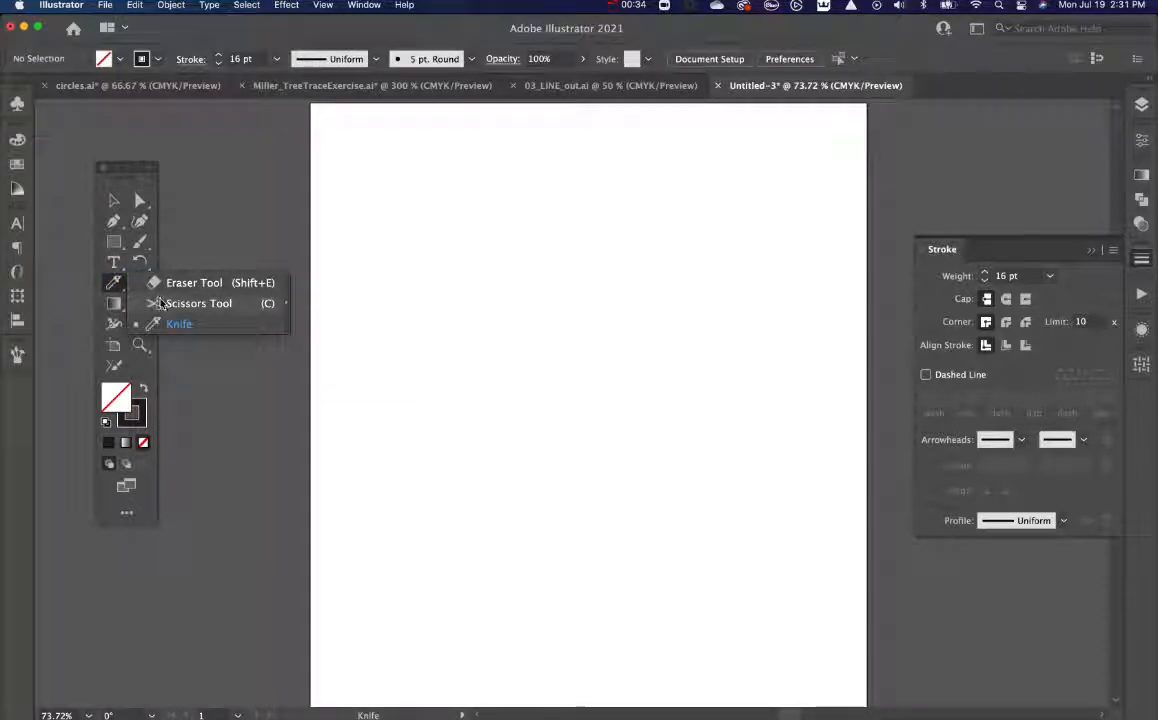
click(285, 303)
mouse_move(182, 305)
mouse_down()
mouse_move(631, 144)
mouse_move(613, 147)
mouse_up()
- Draw a horizontal line across the artboard and cut it at three points with the Scissors tool
key(backslash)
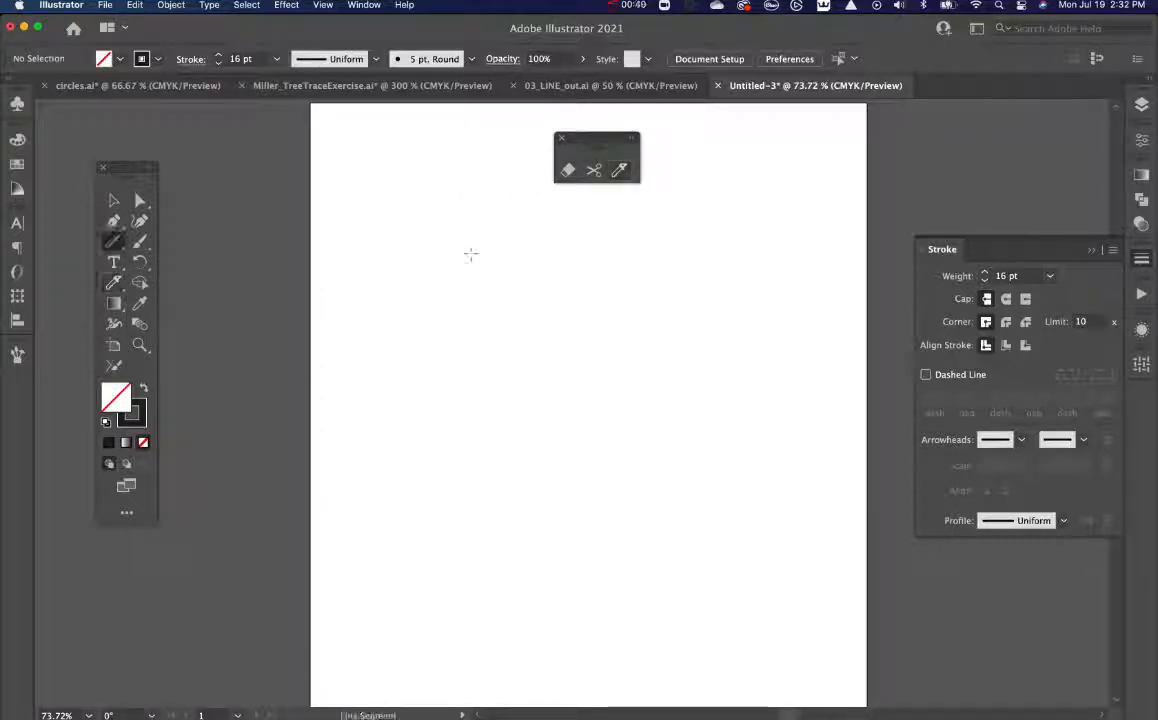
drag(378, 300, 814, 335)
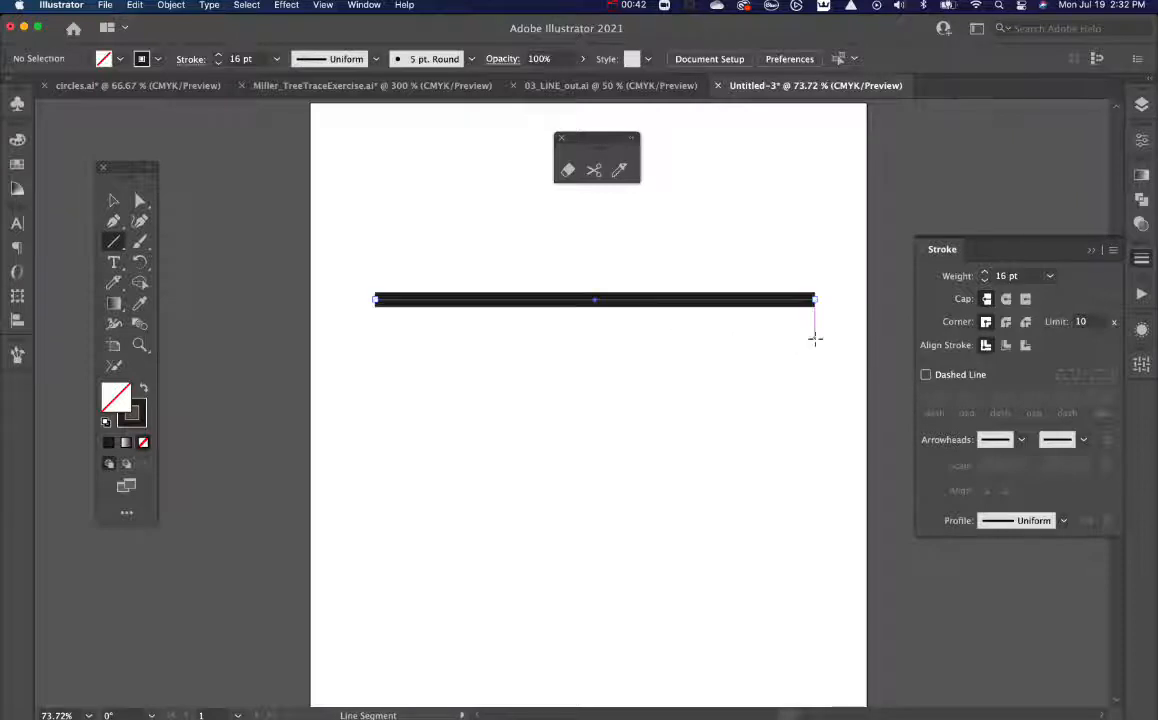
click(594, 172)
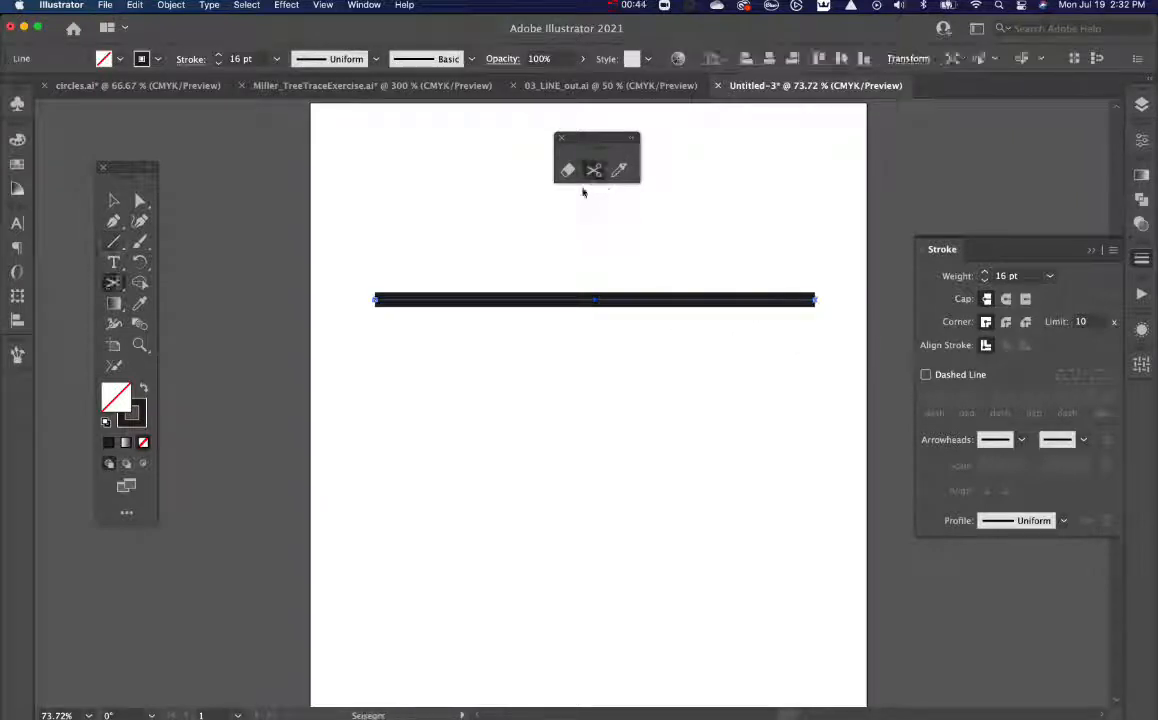
click(430, 300)
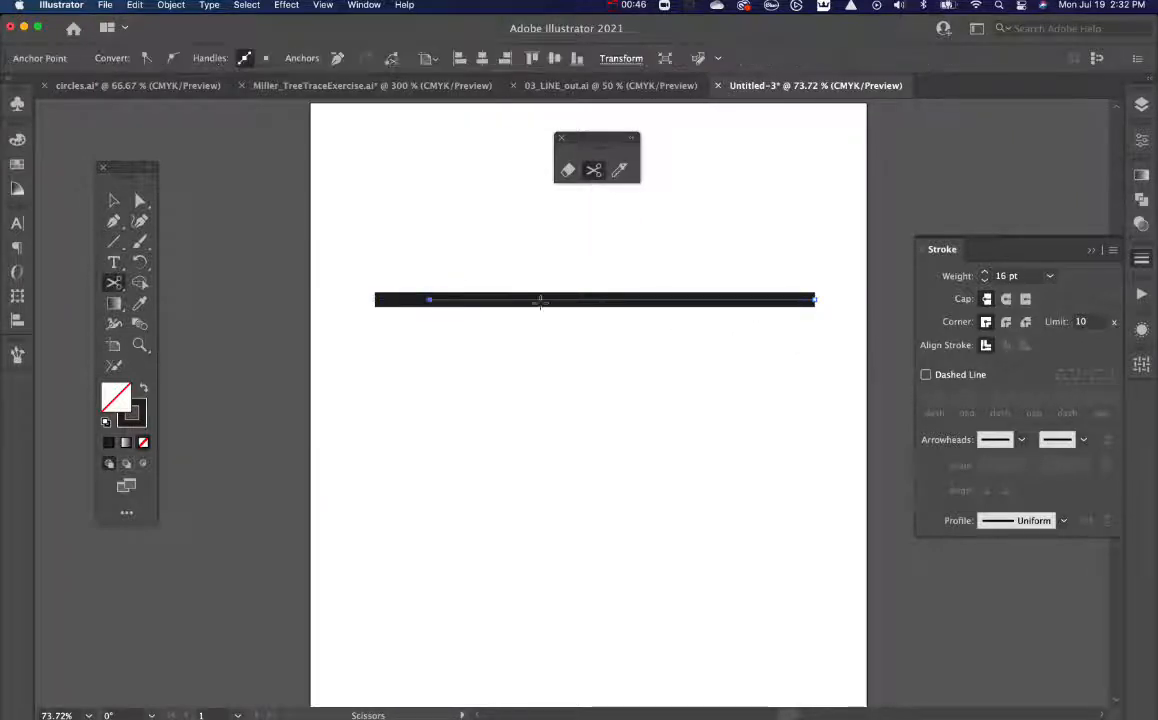
click(590, 300)
click(749, 300)
- Move the right-middle line piece slightly up and the left-middle piece slightly down, leaving nothing selected
key(v)
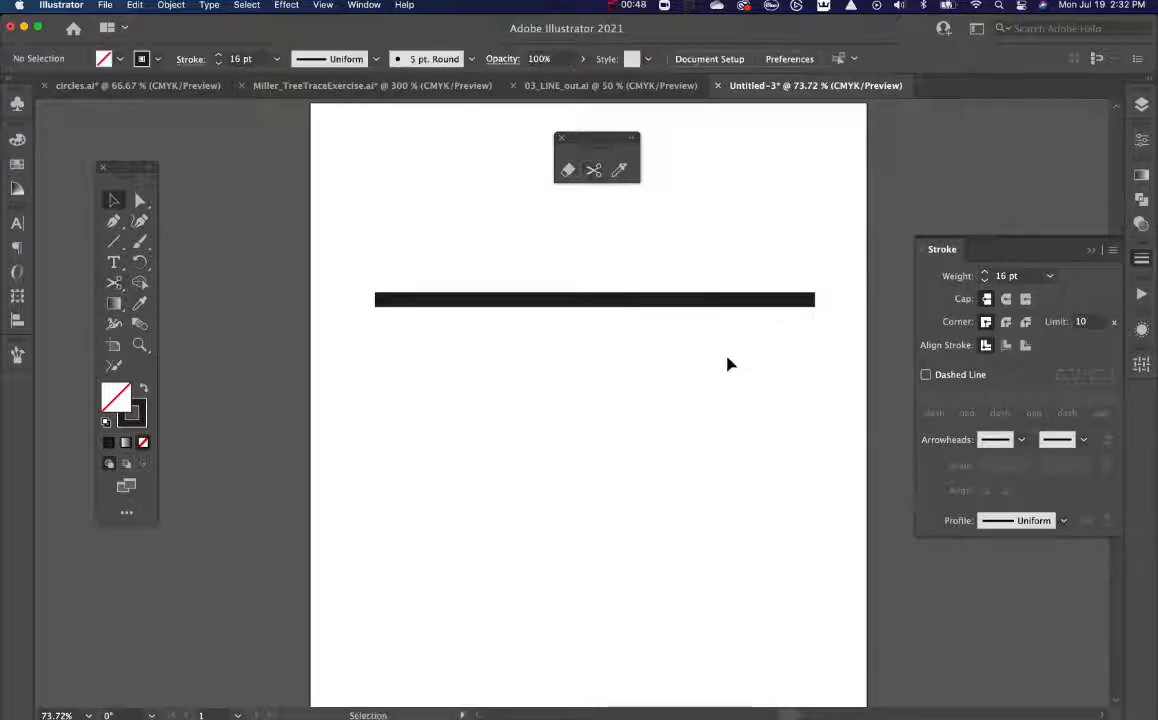
drag(706, 297, 706, 265)
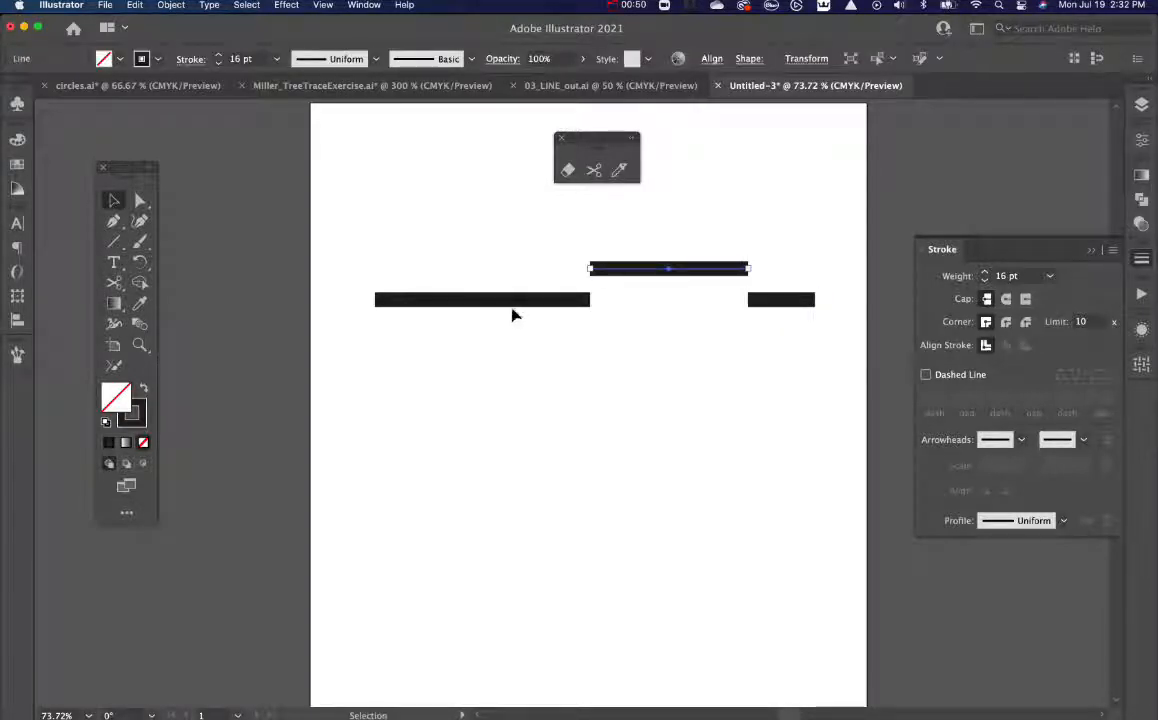
drag(504, 303, 503, 339)
click(572, 378)
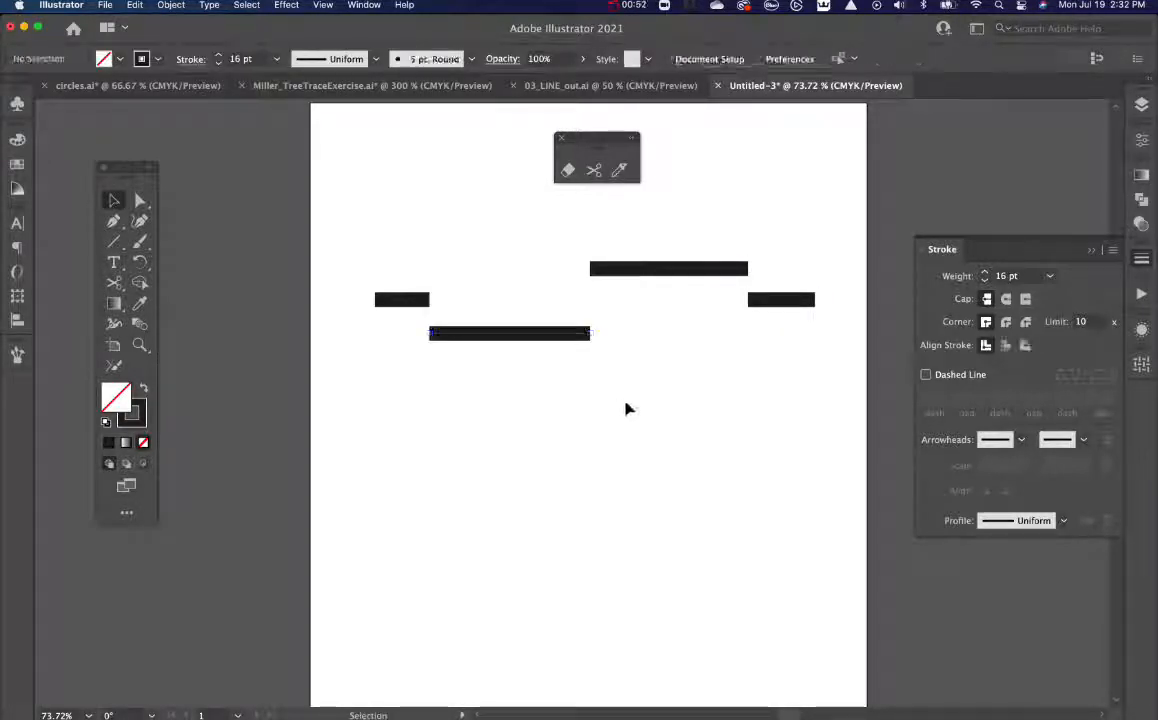
- Draw a rectangle below the line pieces and remove the middle of its top edge between two Scissors cuts
key(m)
drag(461, 407, 737, 589)
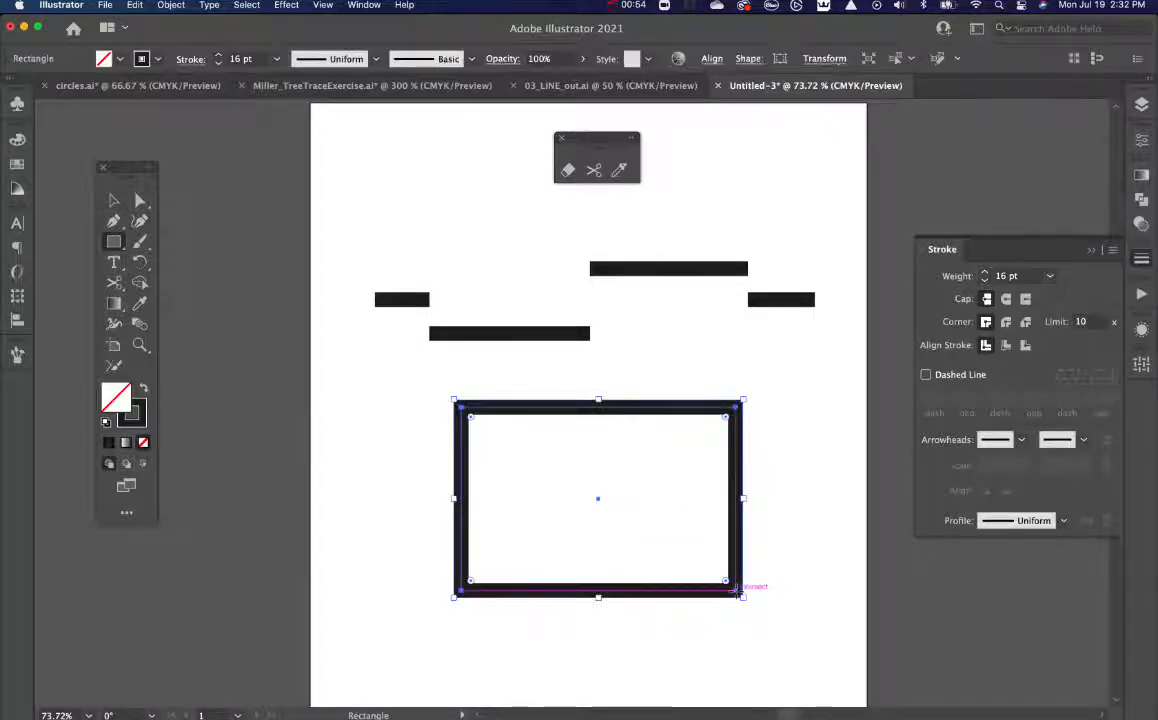
click(594, 170)
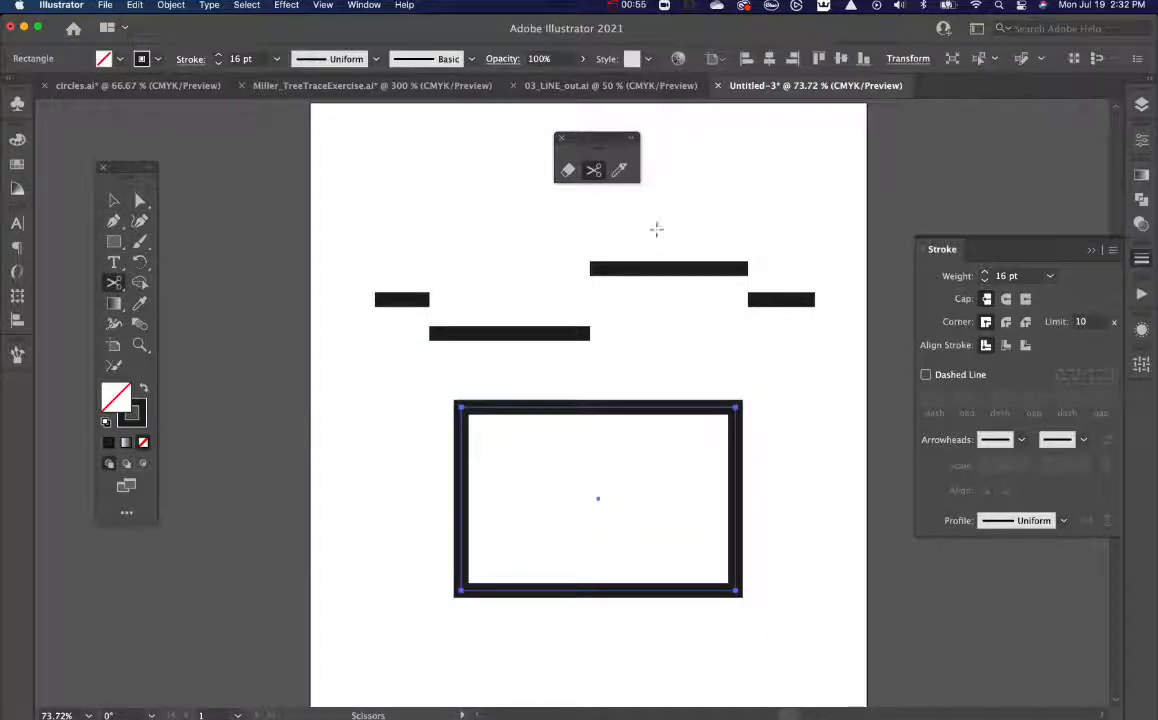
click(688, 406)
click(742, 399)
click(678, 407)
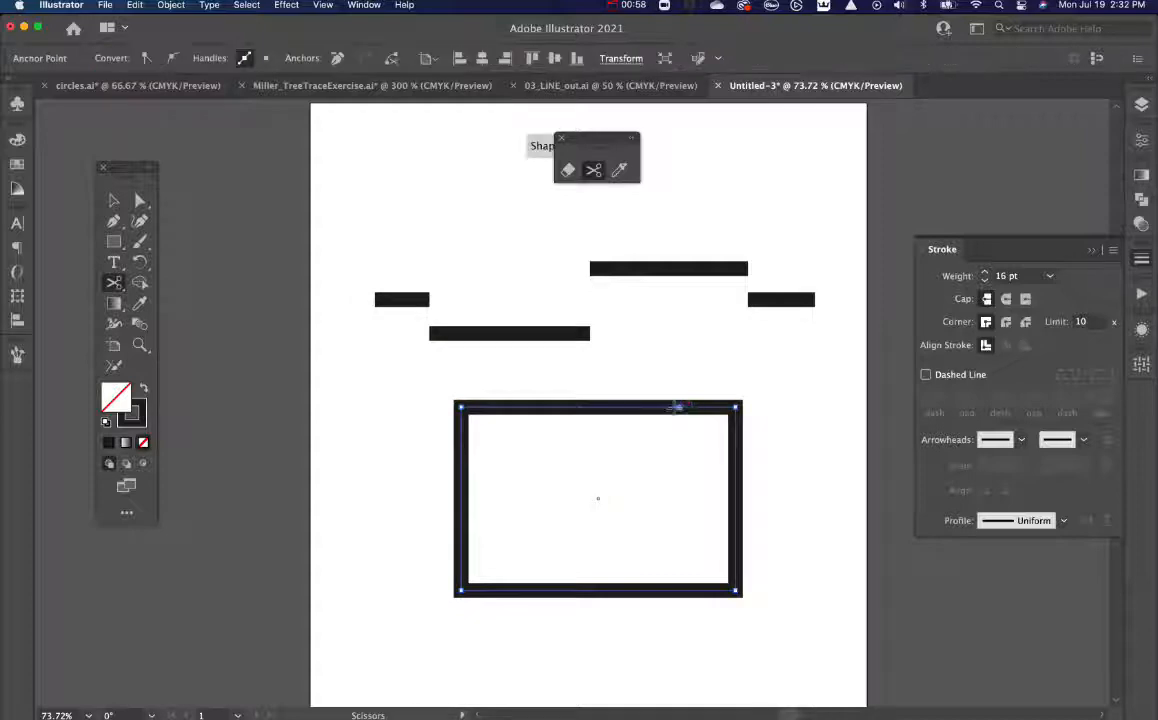
click(525, 410)
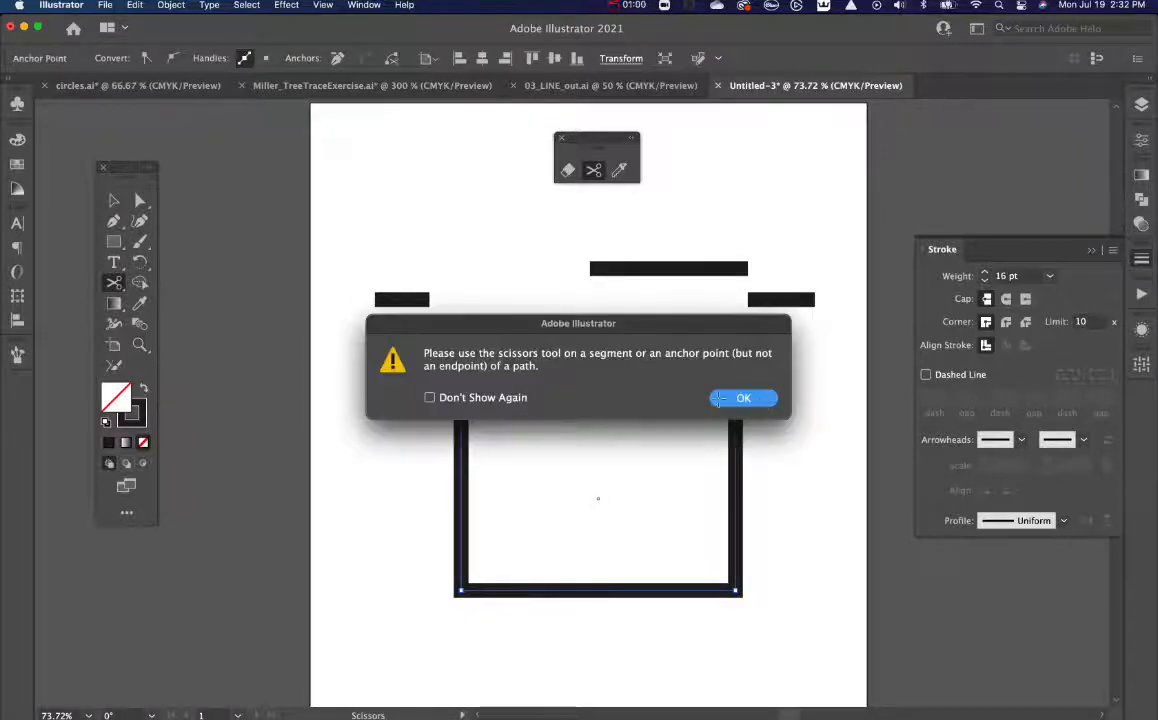
click(739, 398)
click(530, 407)
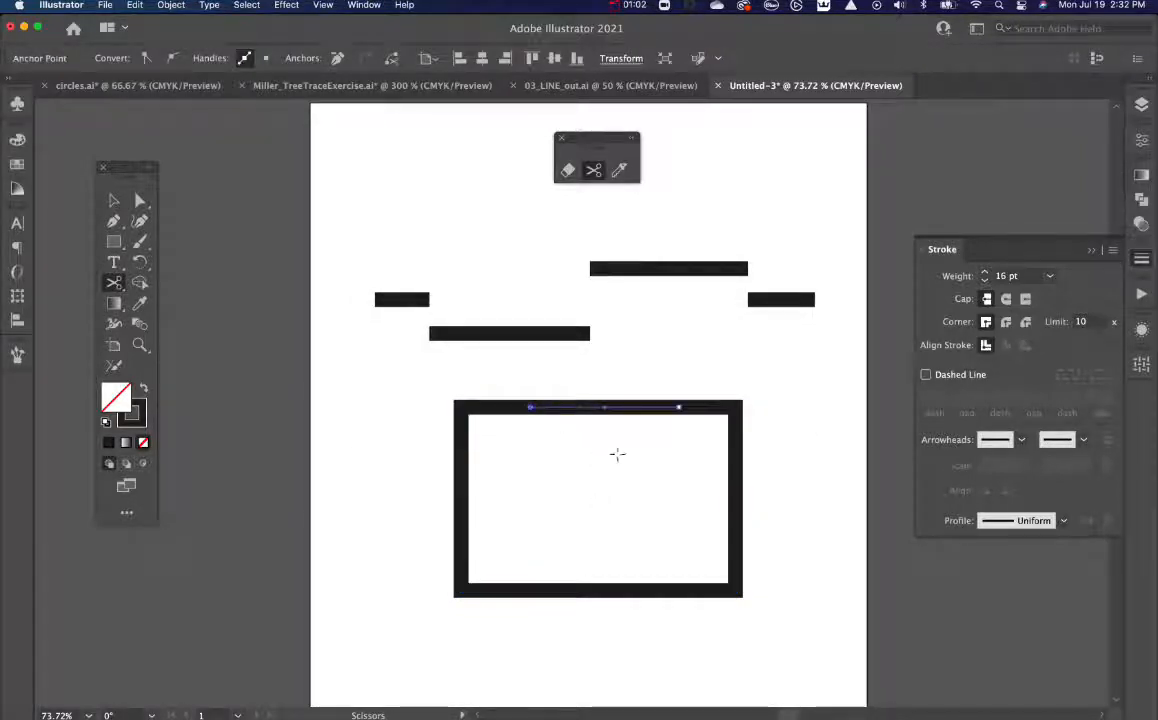
key(Delete)
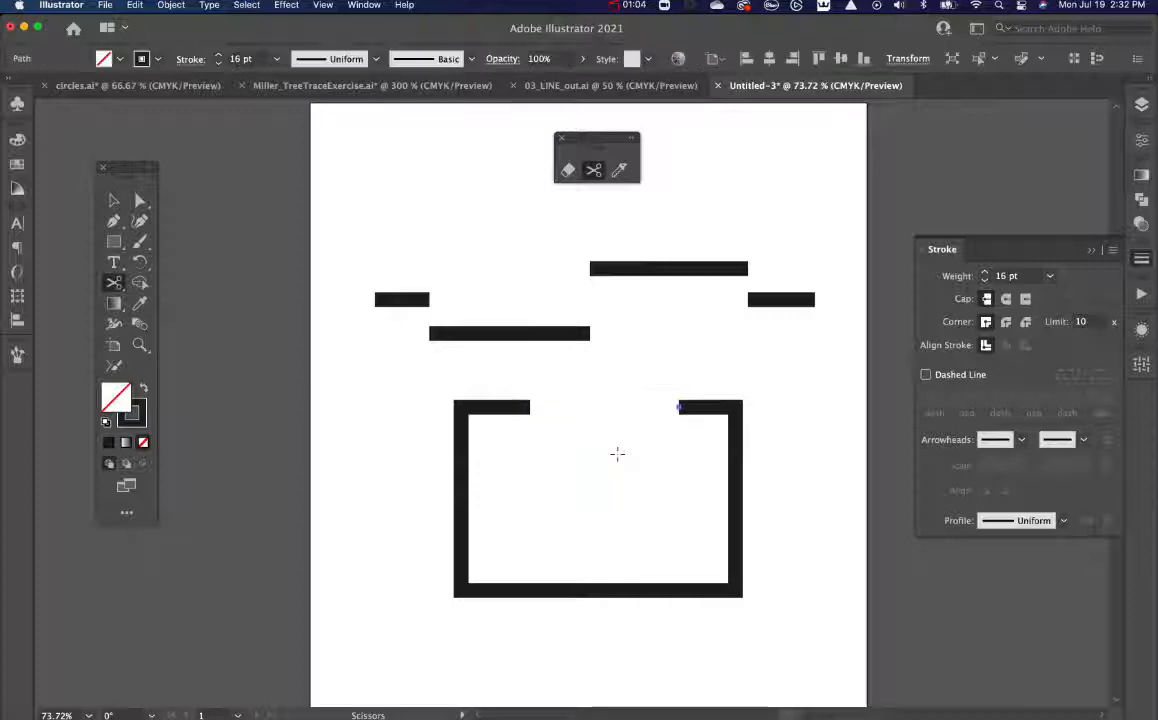
- Cut the rectangle's bottom edge at two points near its centre with Scissors and delete the piece between them
scroll(490, 630, down, 2)
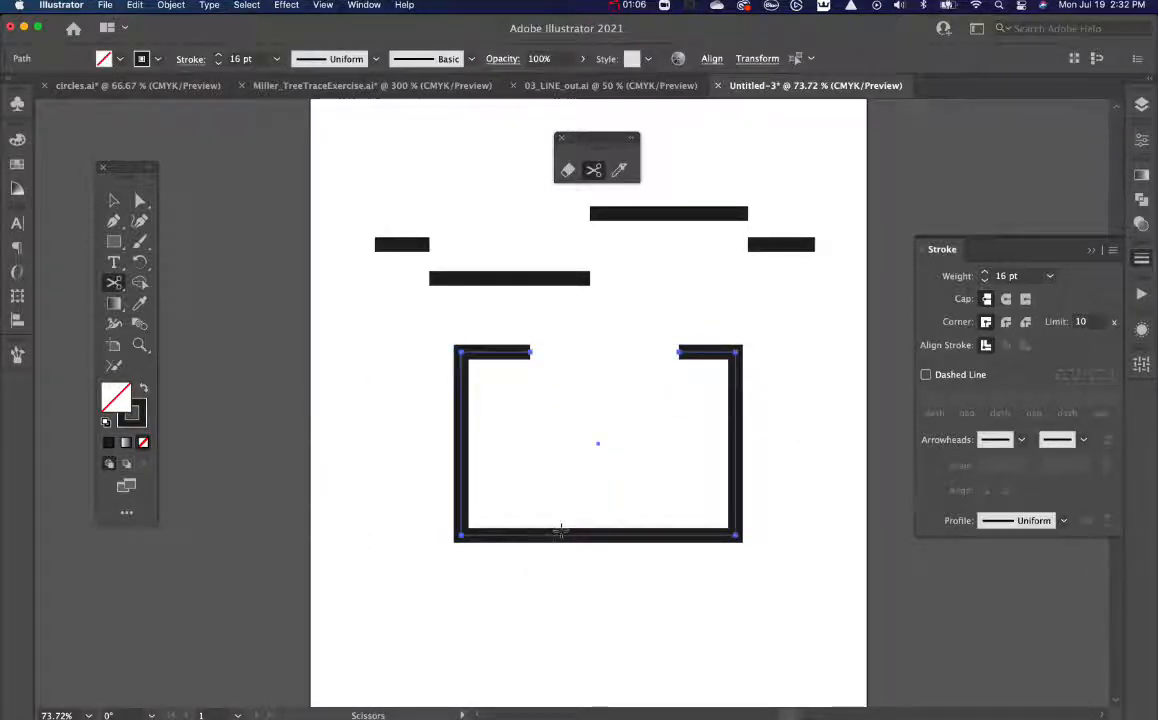
click(548, 535)
click(632, 535)
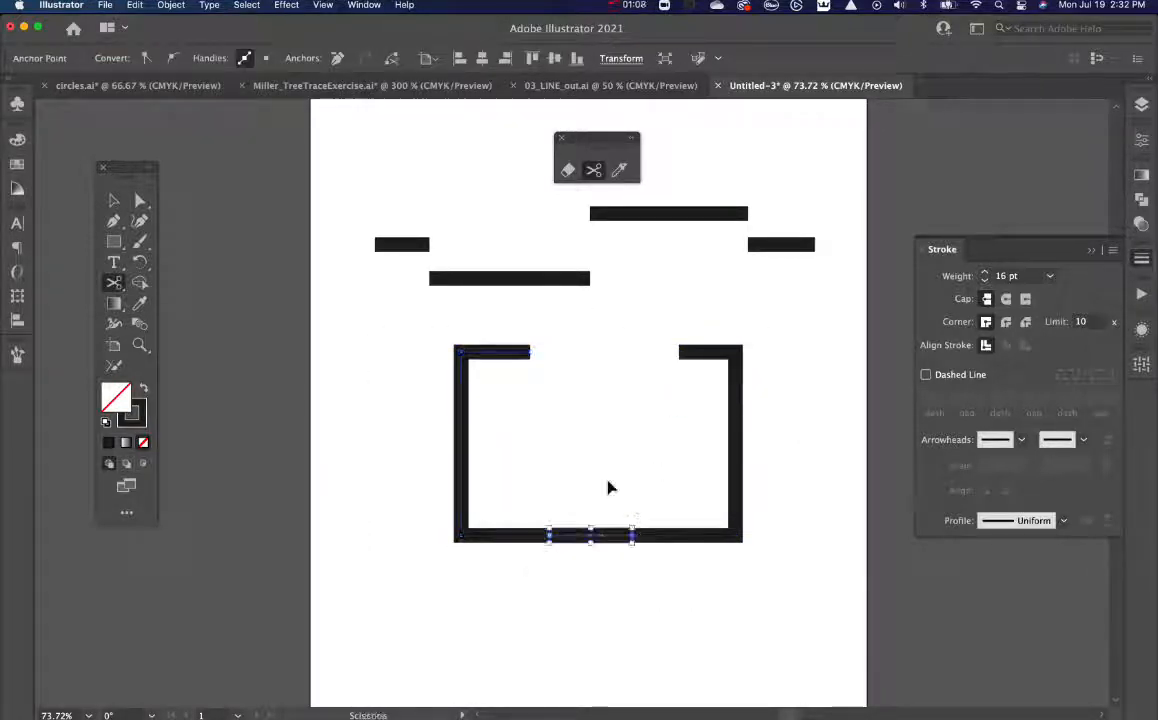
key(Delete)
- Delete the two bracket-shaped halves of the rectangle and the four line pieces above them
key(v)
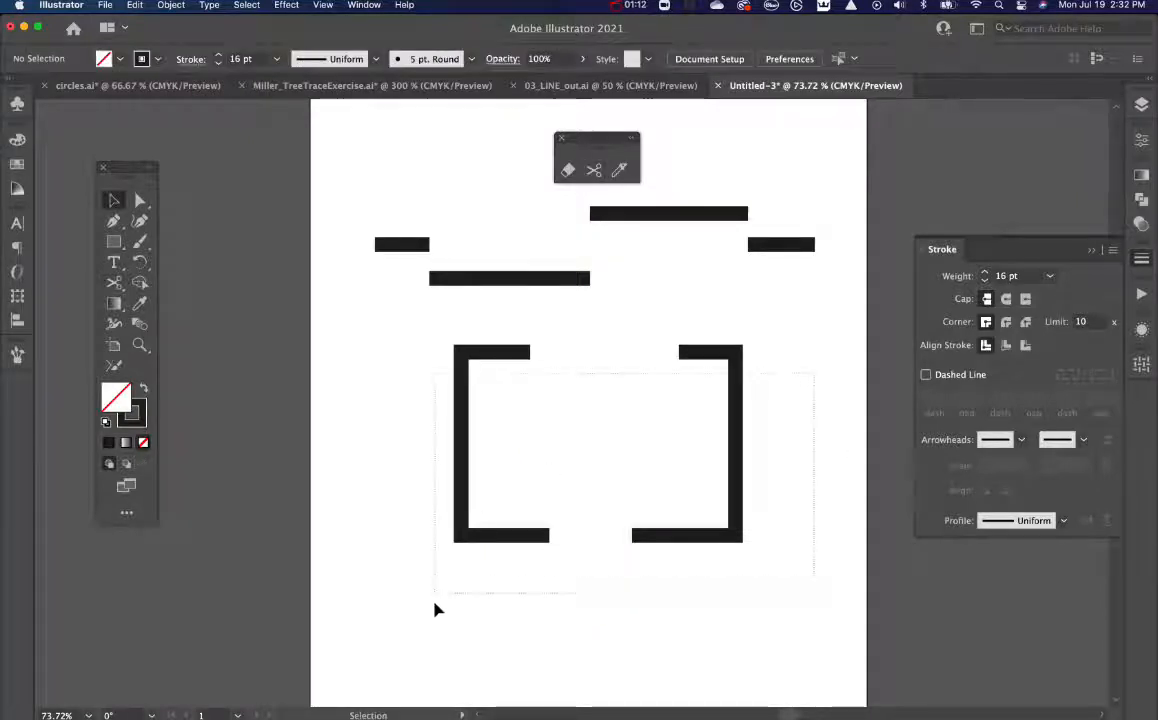
drag(436, 609, 434, 612)
key(Delete)
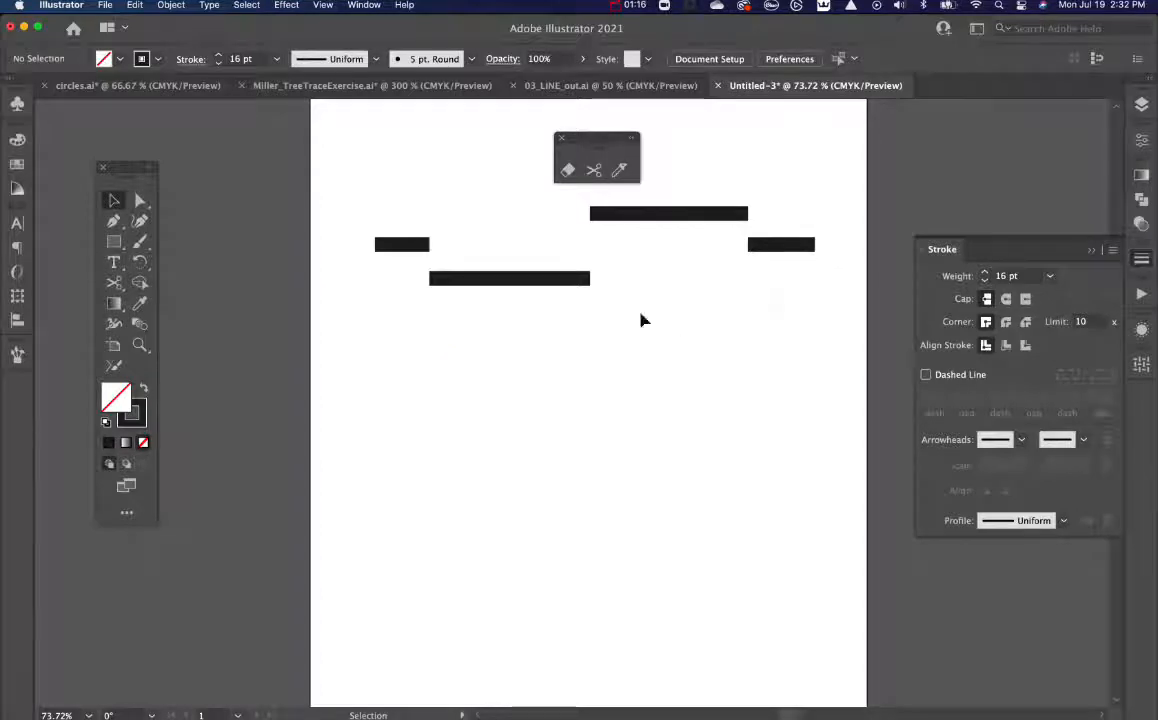
drag(782, 310, 805, 537)
key(Delete)
- Draw a large rectangle and use Scissors cuts to remove most of its top edge, leaving short ends at both corners
key(m)
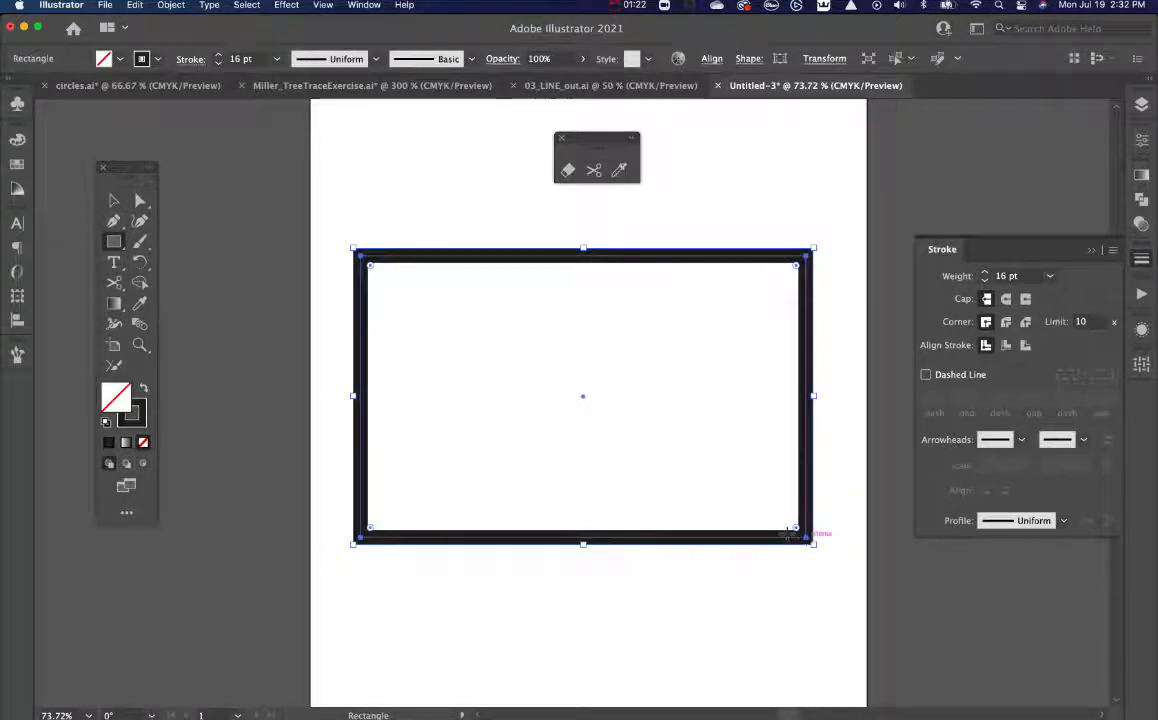
key(c)
click(395, 256)
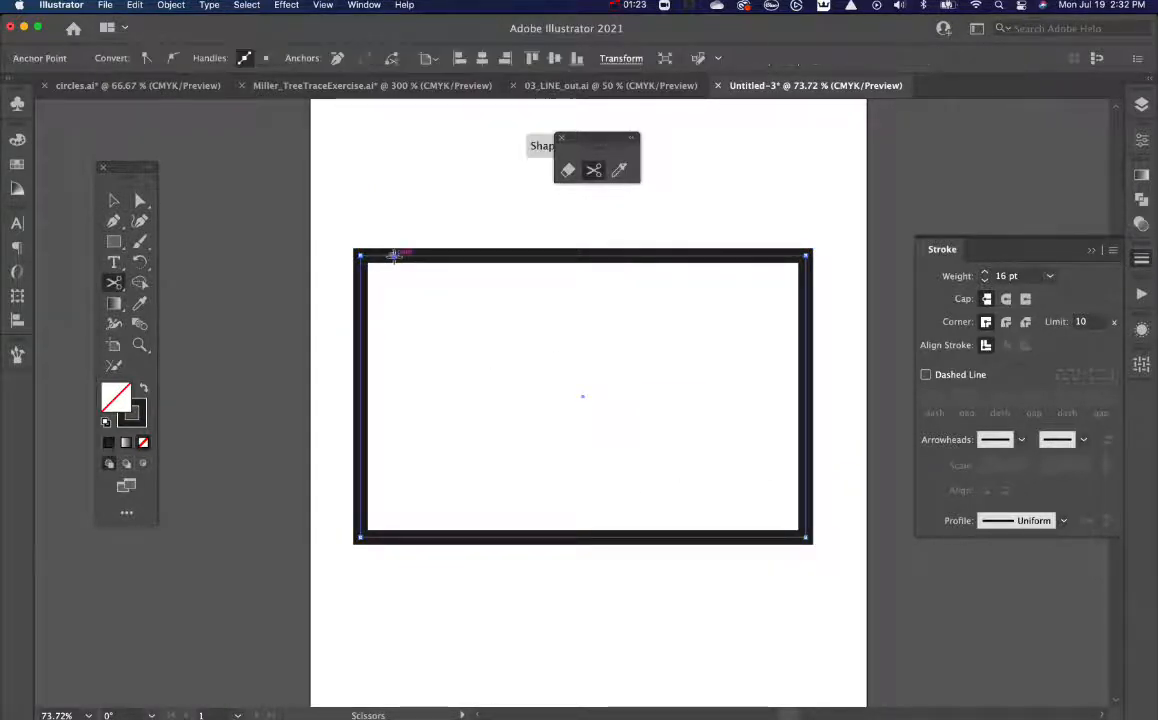
click(716, 256)
super+click(563, 321)
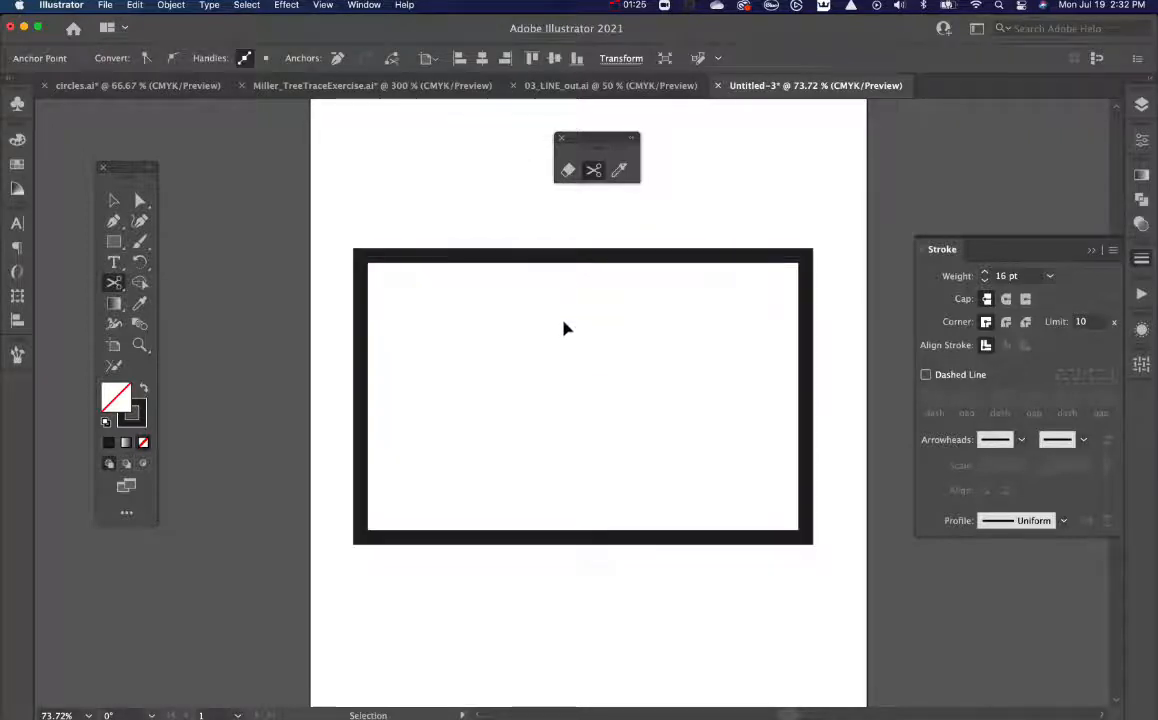
super+click(563, 262)
key(Delete)
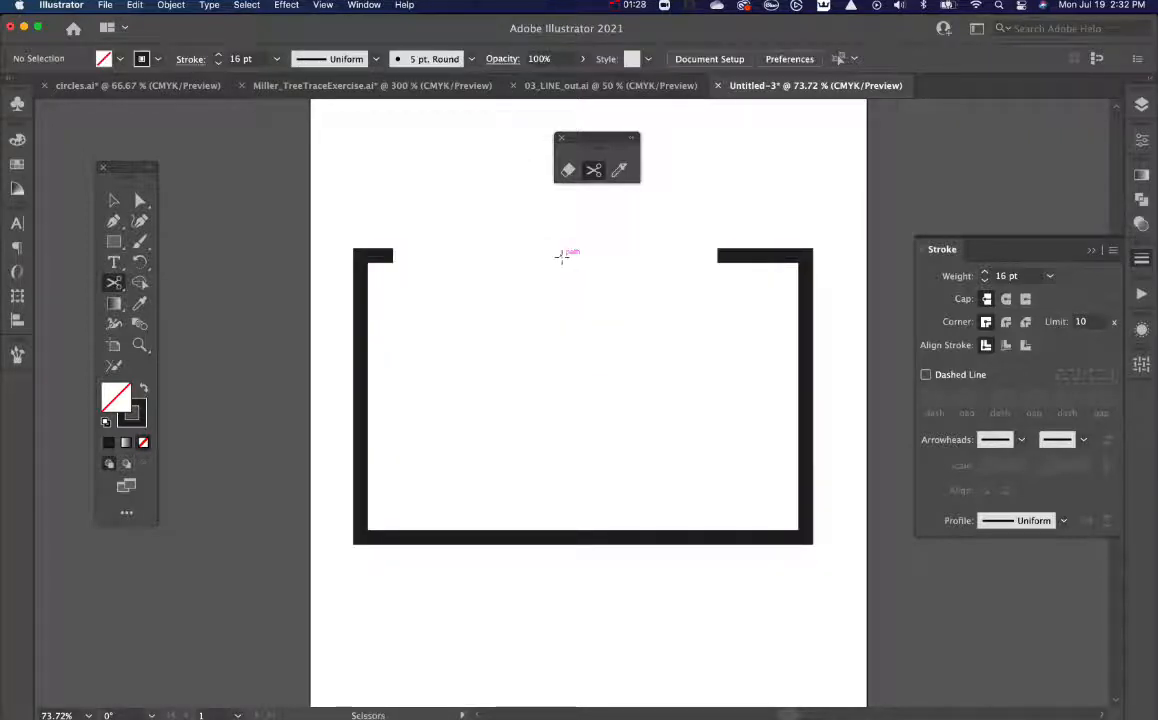
- Draw a smaller rectangle over the gap in the large rectangle's top edge, stretch its left side slightly outward and deselect it
key(m)
drag(401, 186, 718, 342)
super+click(734, 394)
key(v)
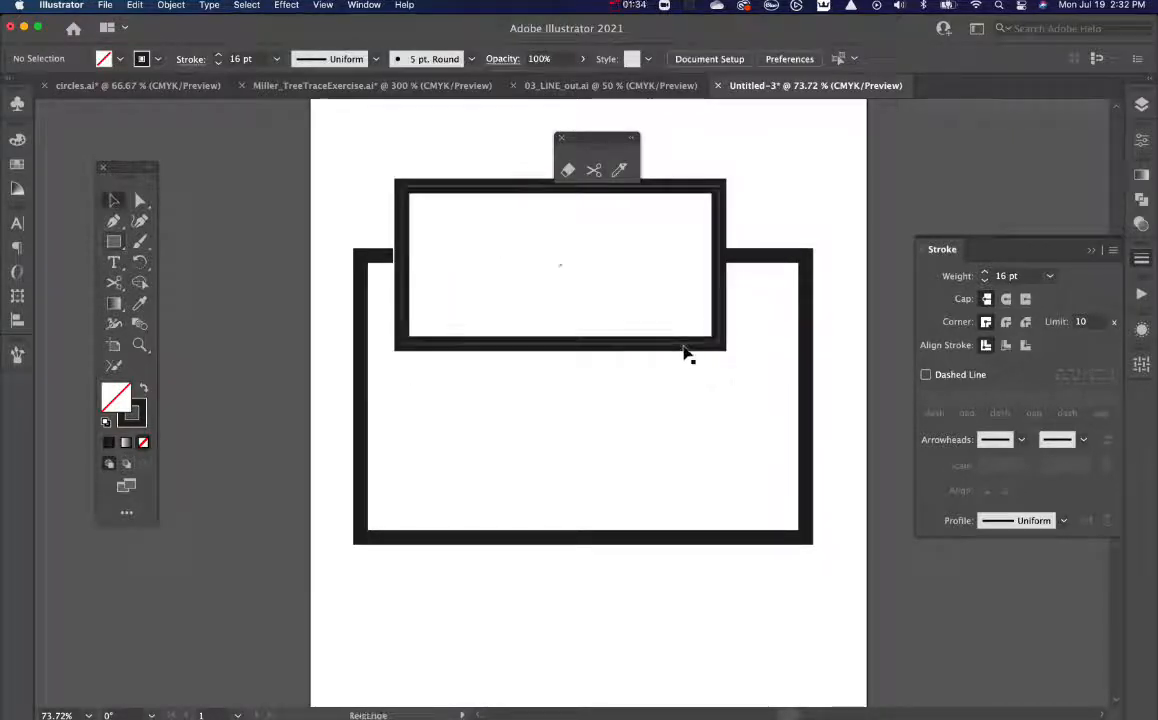
click(563, 338)
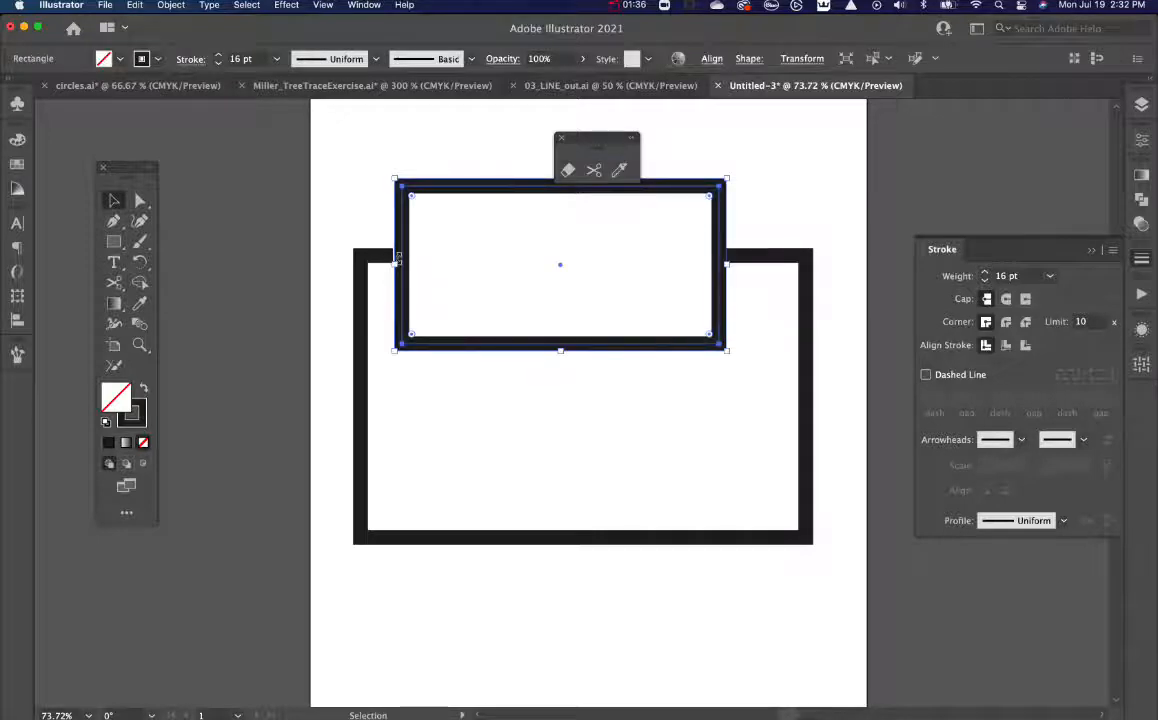
drag(397, 262, 390, 262)
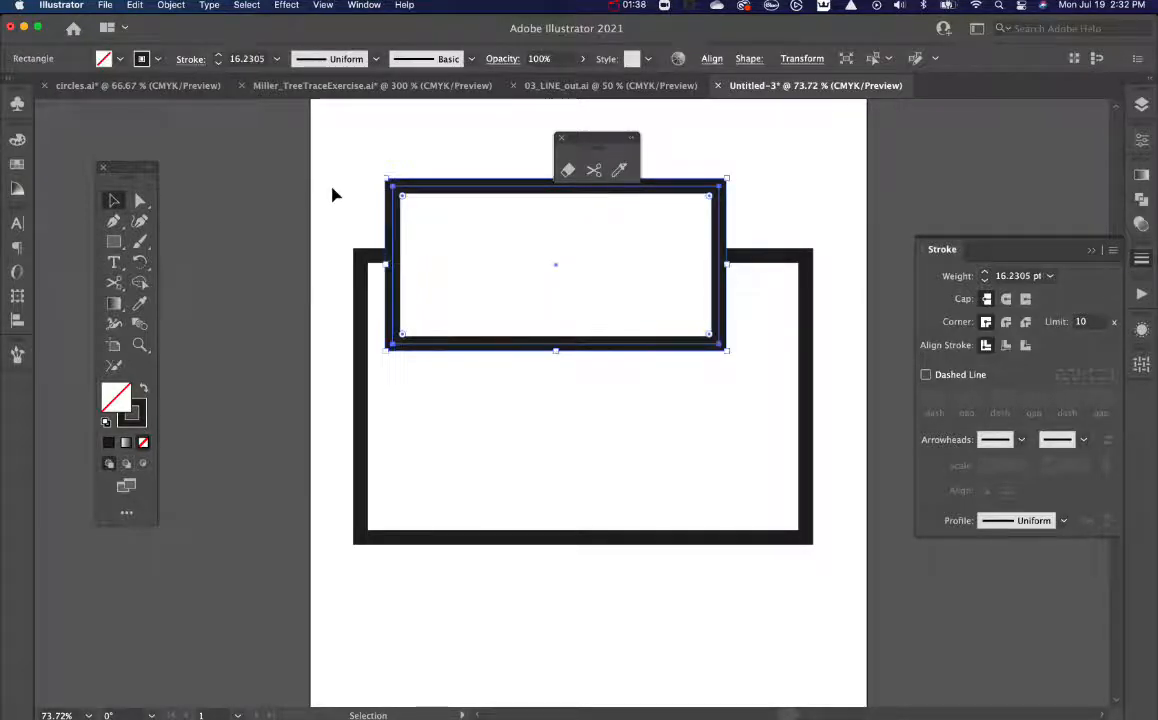
click(333, 193)
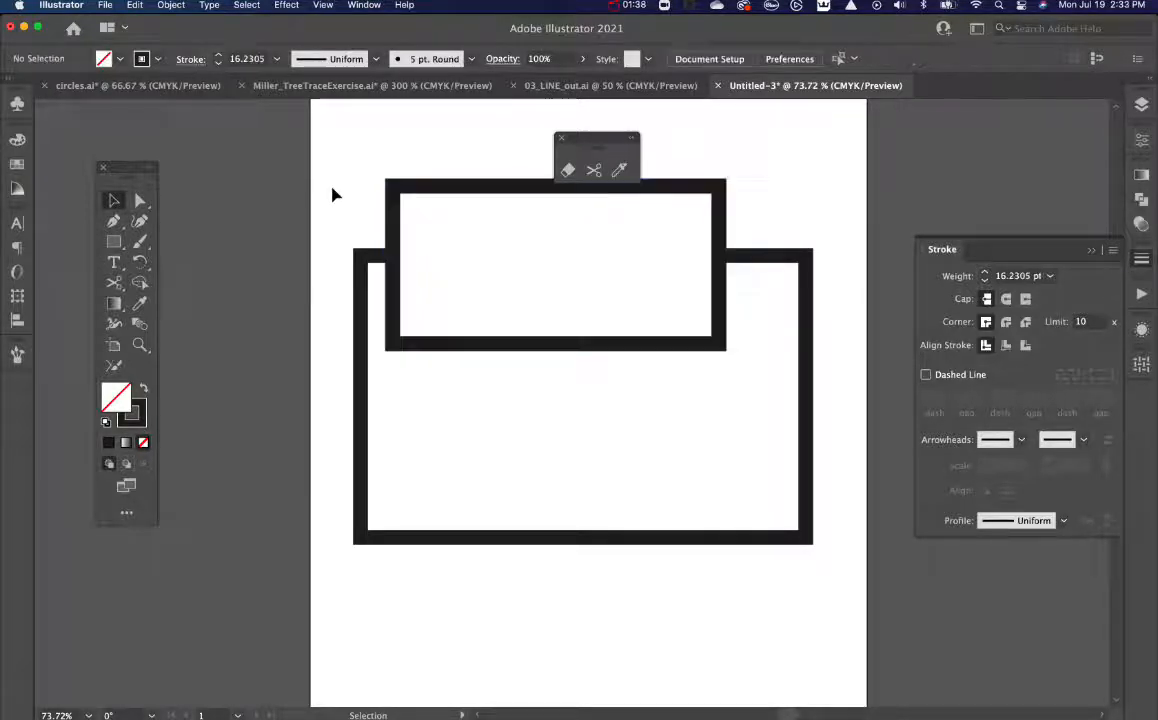
- Delete the smaller rectangle and the large open rectangle to clear the artboard
click(720, 317)
key(Delete)
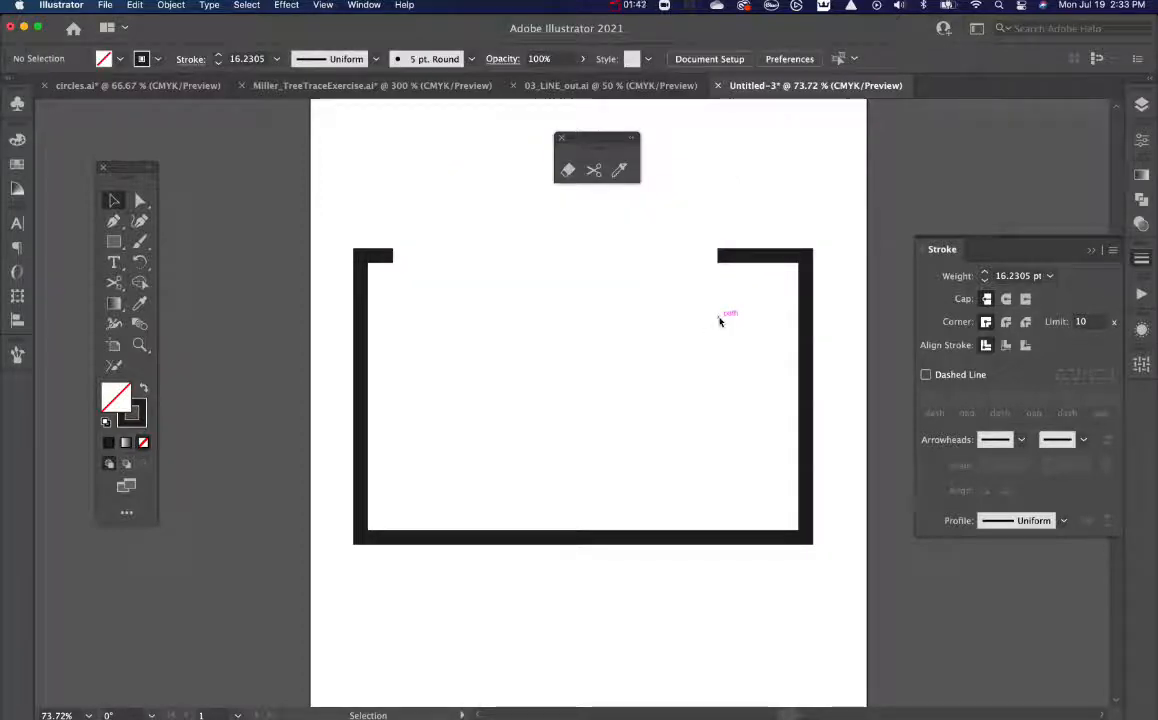
click(810, 332)
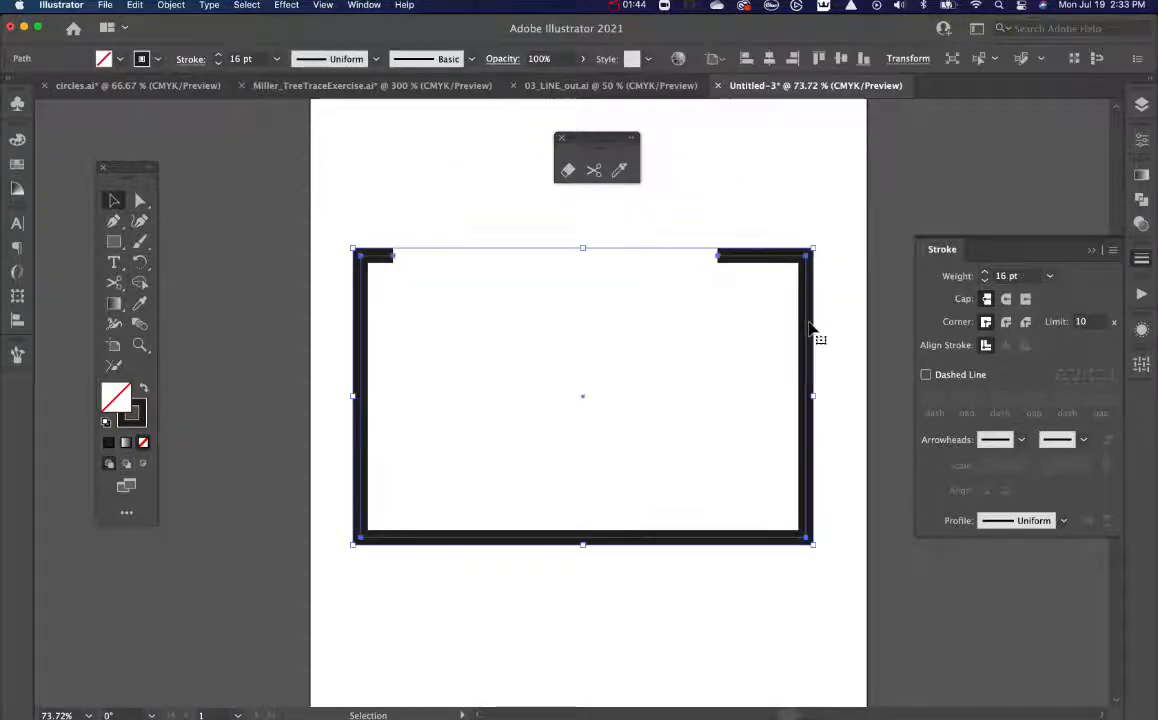
key(Delete)
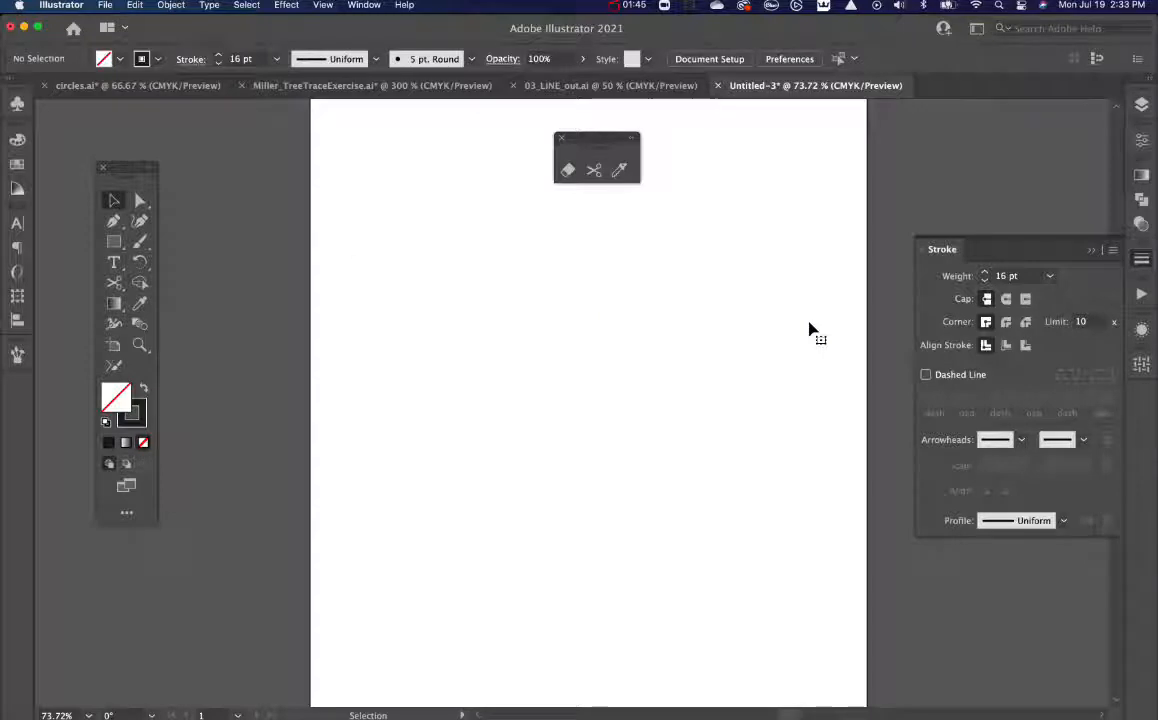
- Draw a tall rectangle with a 16 pt outline and a separate vertical line beside it
key(m)
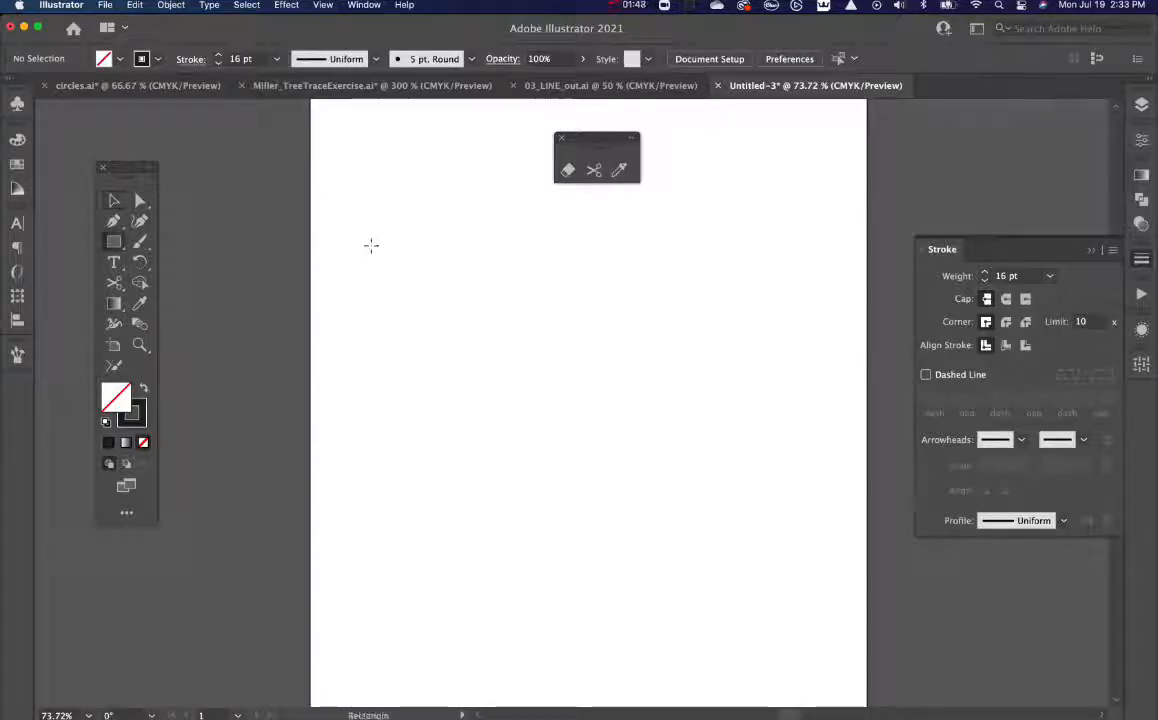
mouse_move(371, 245)
mouse_down()
mouse_move(489, 476)
mouse_move(612, 612)
mouse_up()
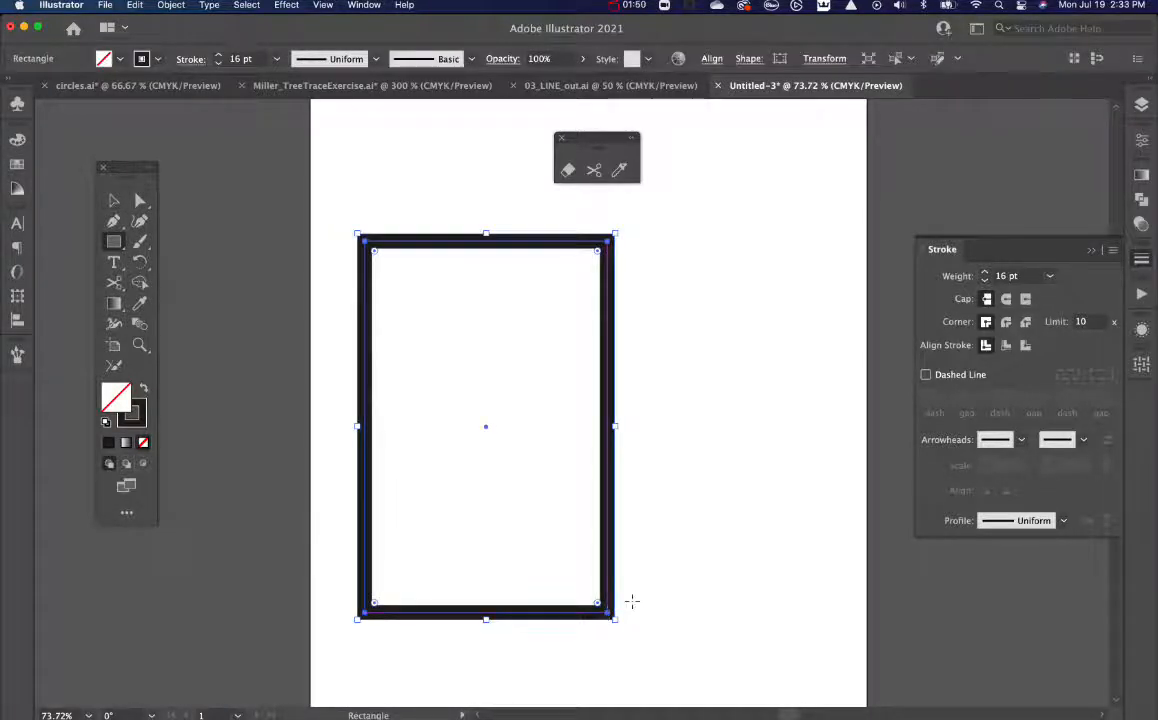
drag(702, 236, 726, 632)
- Try to cut the separate vertical line with the Knife tool, then select the outlined rectangle
click(619, 170)
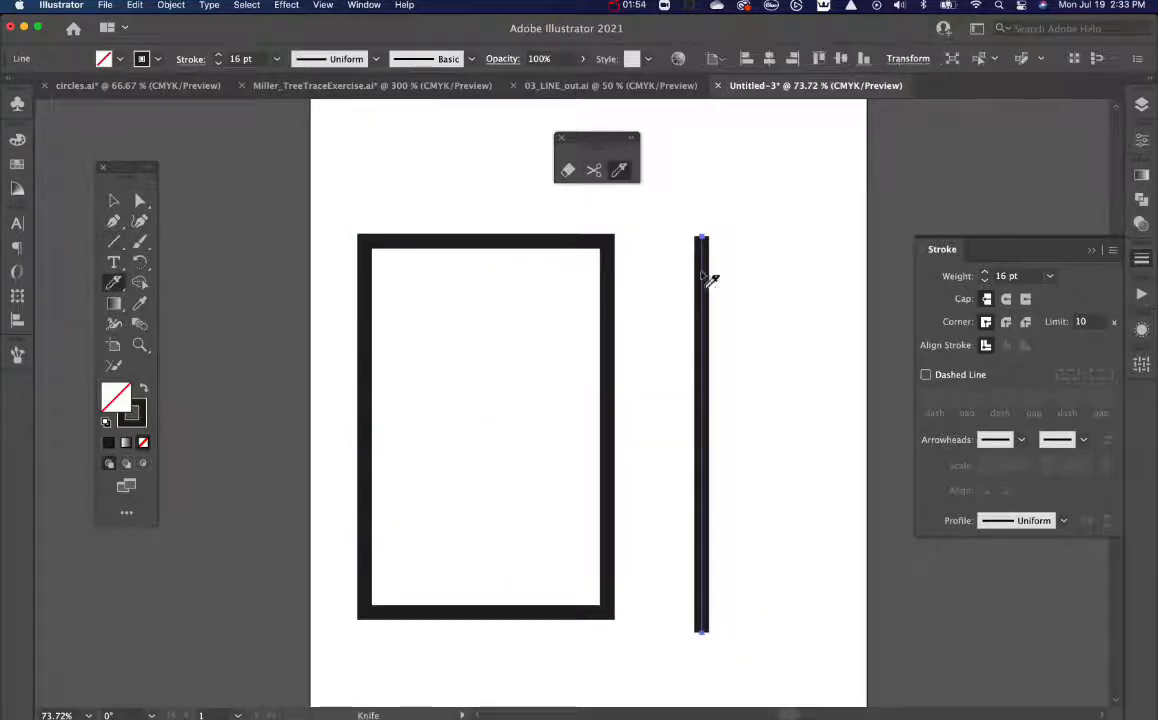
drag(668, 369, 669, 381)
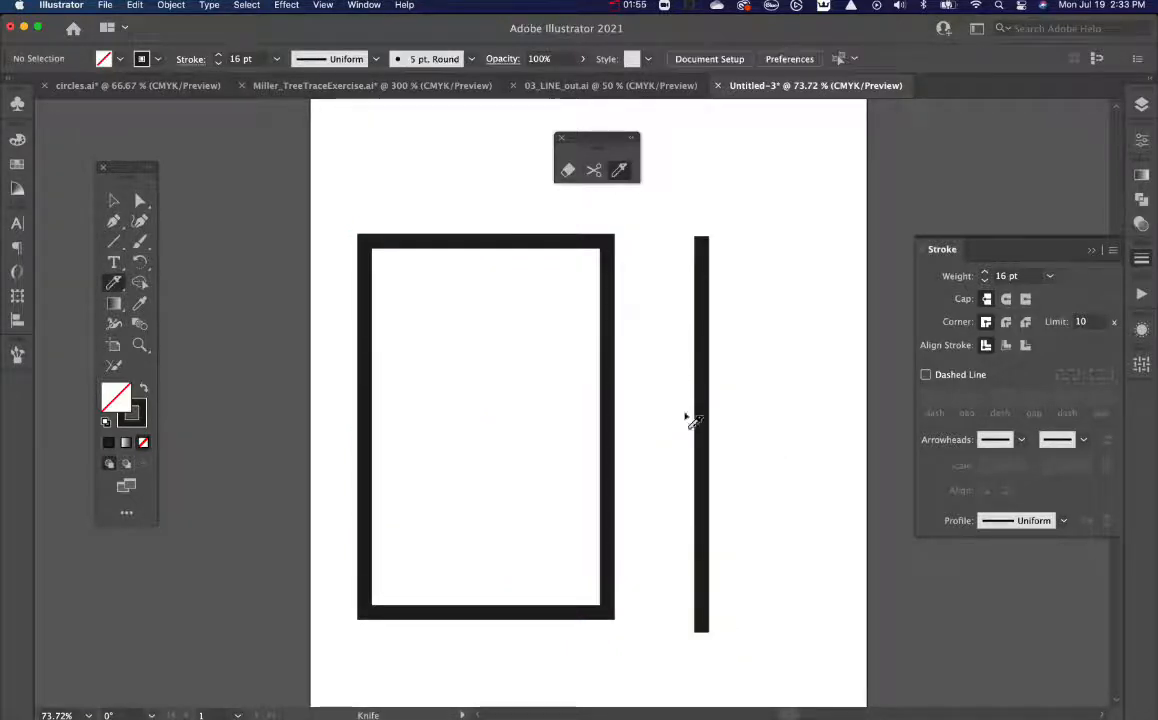
super+click(698, 477)
super+click(672, 506)
super+click(548, 405)
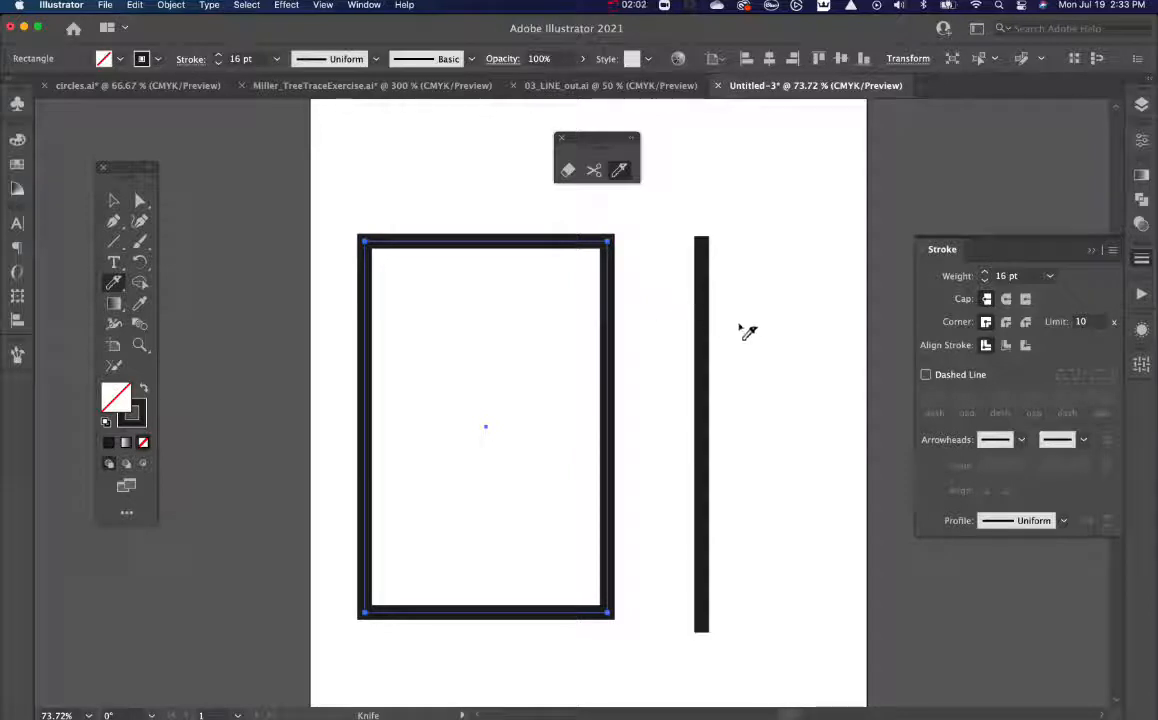
- Delete the vertical line beside the rectangle
key(v)
click(700, 425)
key(Delete)
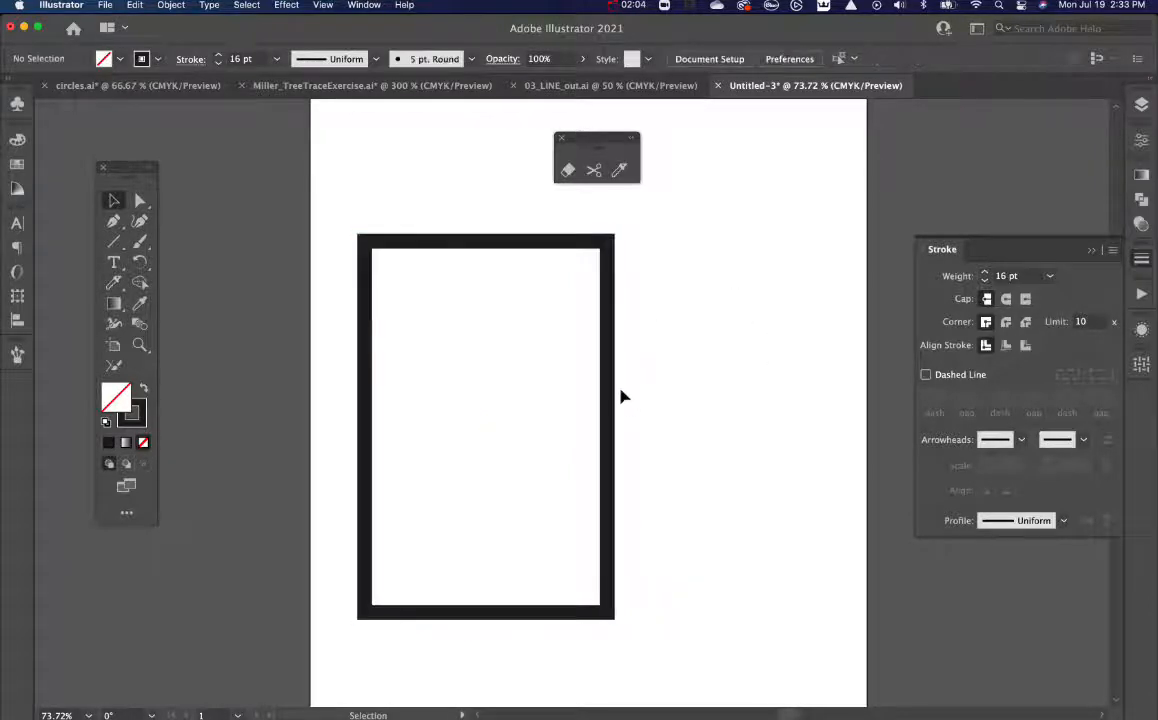
- Narrow the outlined rectangle from its right side, place a copy to its right and swap the copy's fill and stroke
click(613, 426)
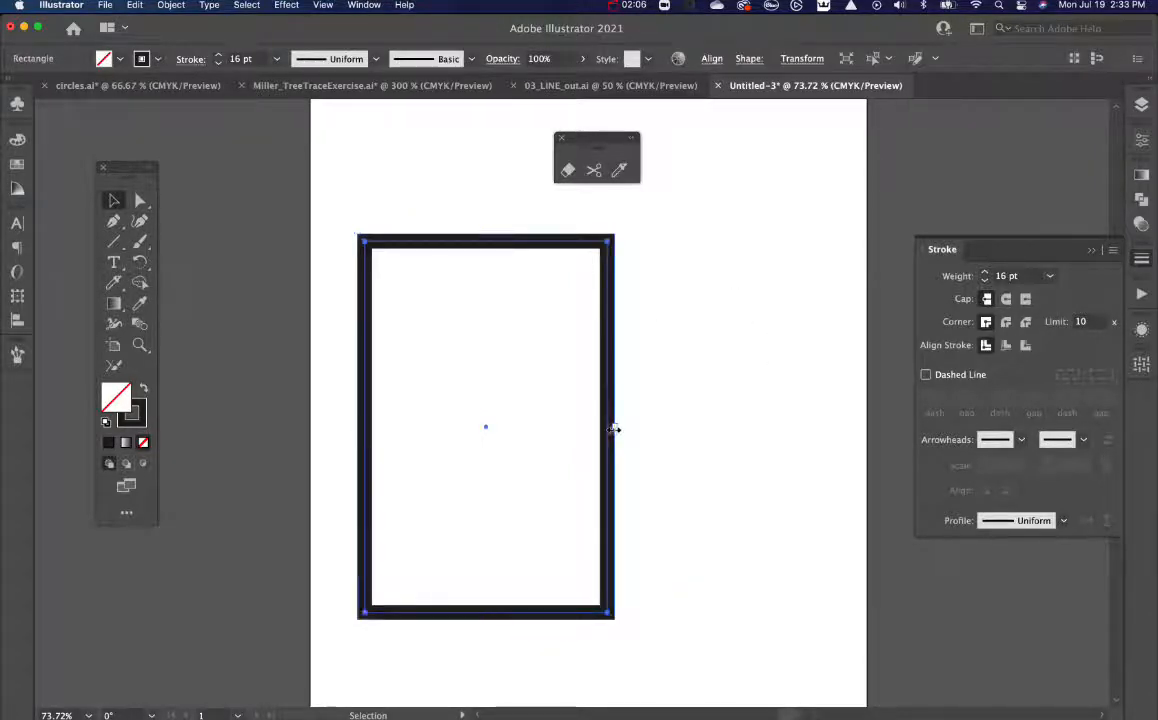
drag(613, 428, 526, 442)
drag(368, 478, 605, 491)
key(shift+x)
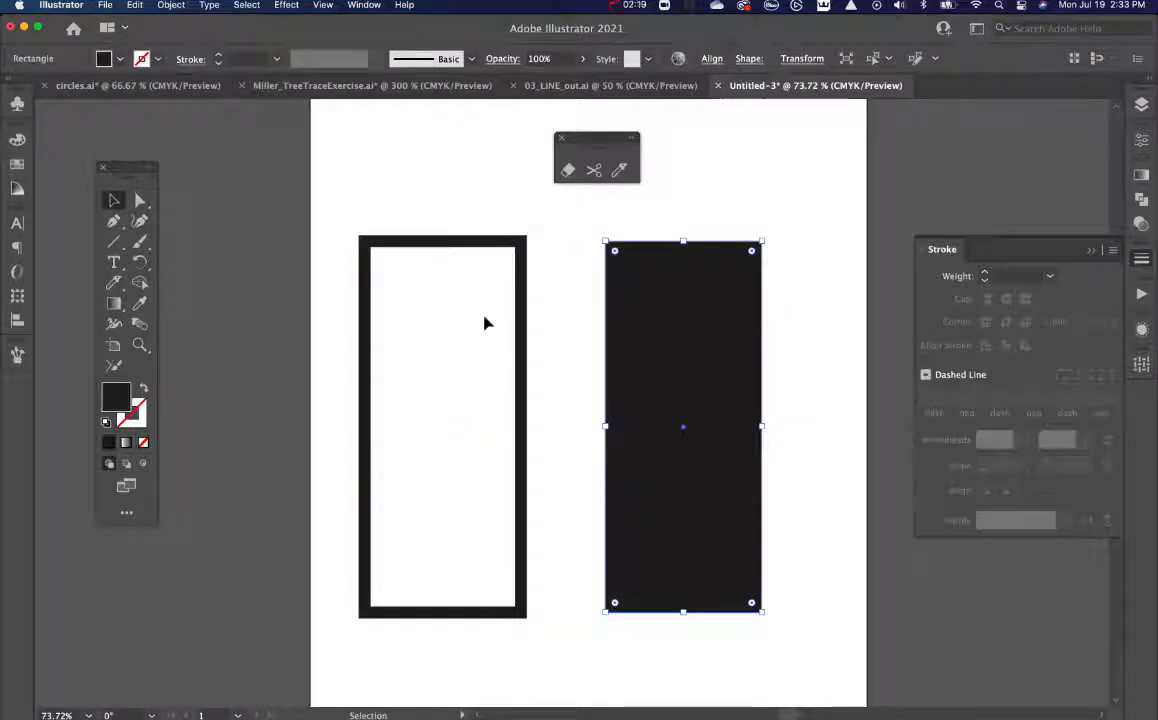
- Slice the outlined rectangle into four vertical strips with three wavy freehand Knife cuts, and deselect them
click(619, 170)
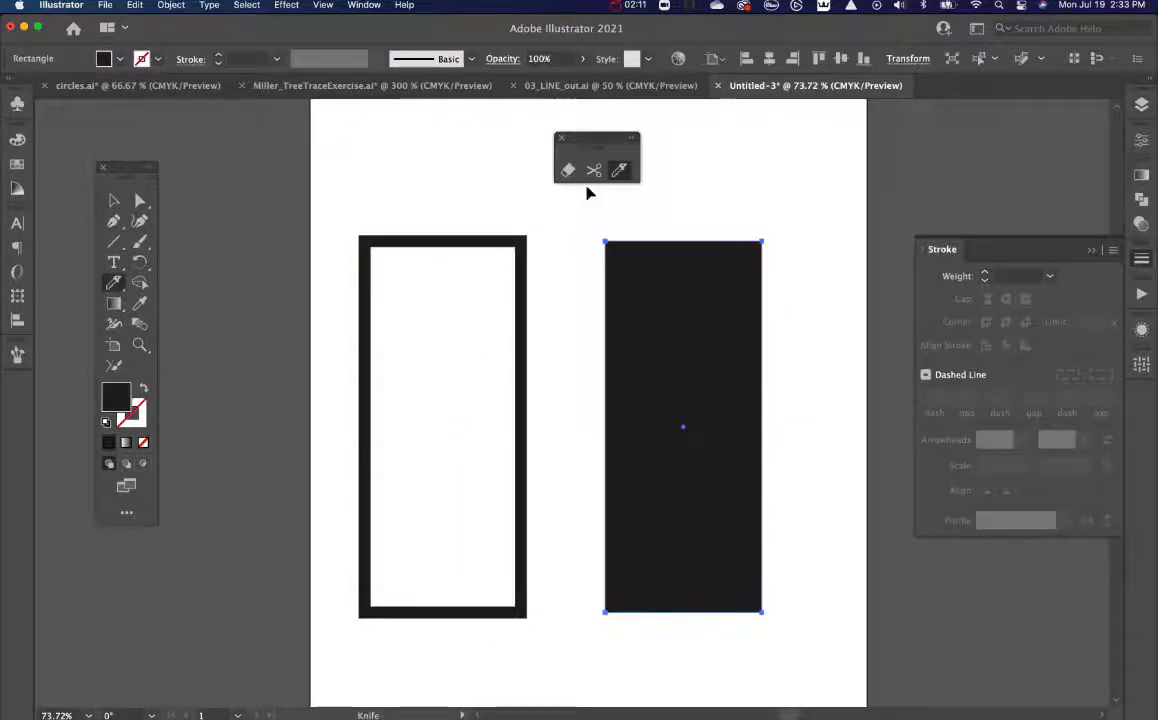
super+click(421, 320)
mouse_move(512, 244)
mouse_down()
mouse_move(499, 473)
mouse_move(507, 633)
mouse_up()
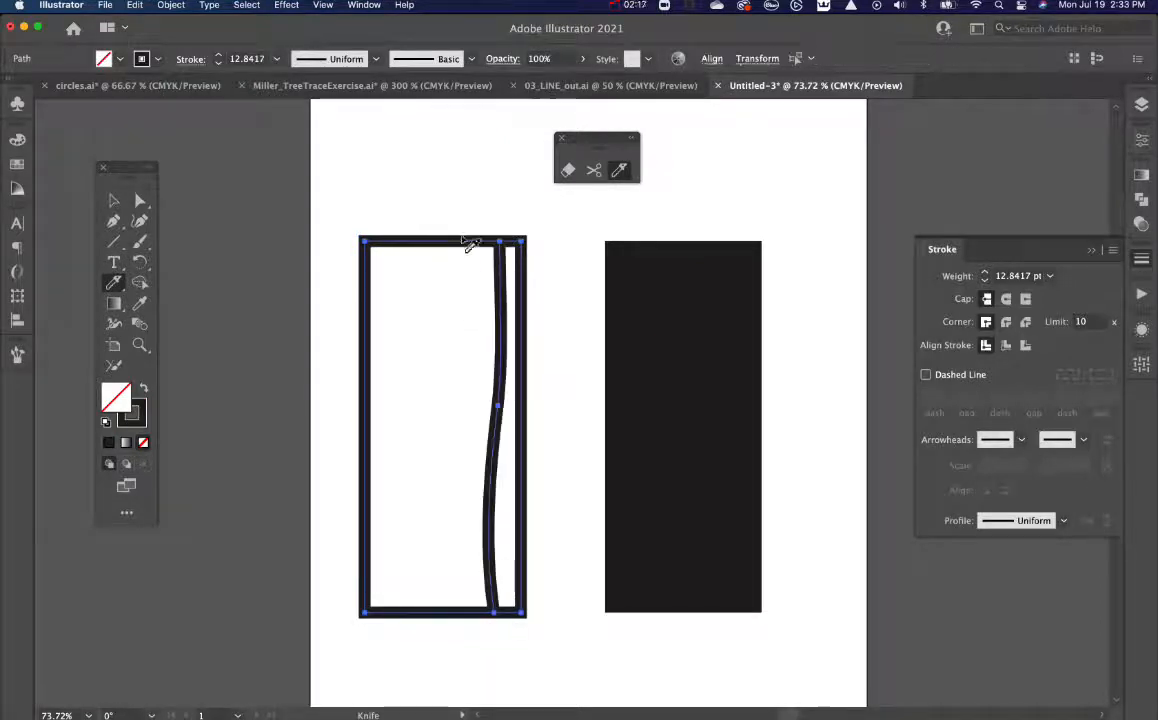
mouse_move(465, 234)
mouse_down()
mouse_move(445, 535)
mouse_move(452, 630)
mouse_move(404, 528)
mouse_move(396, 332)
mouse_move(413, 229)
mouse_up()
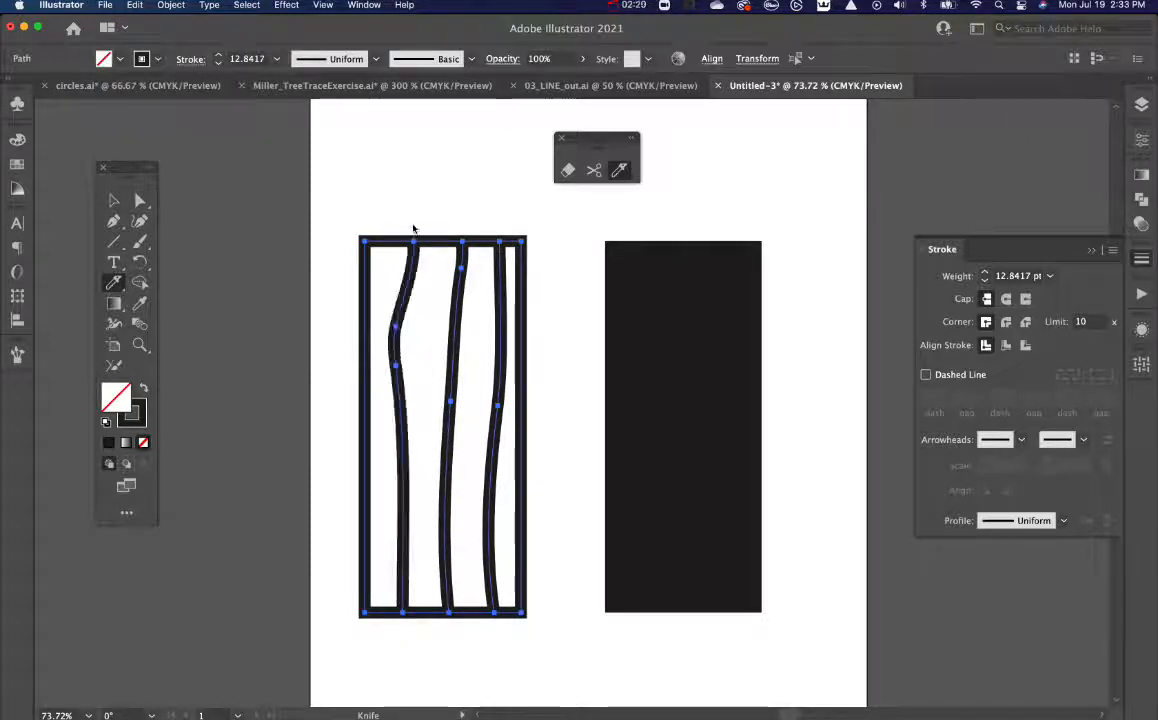
key(v)
click(411, 210)
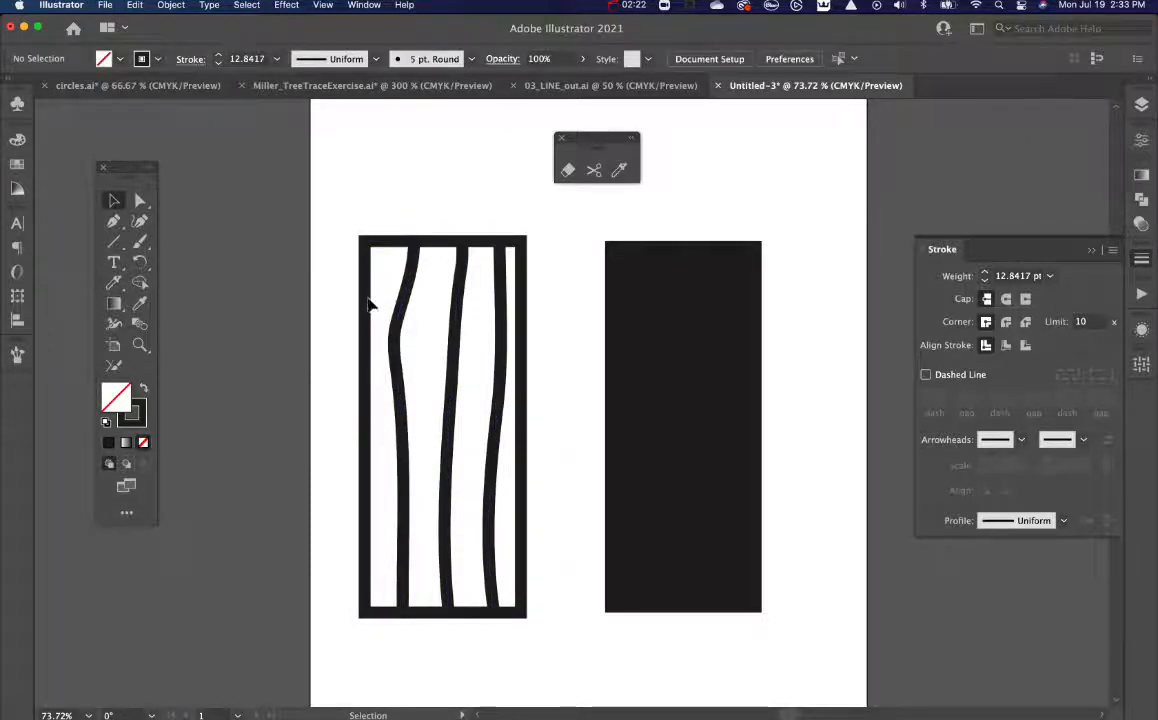
- Separate the outlined strips by shifting the first one left, the second one up and the narrow last one right
click(368, 305)
key(shift+Left)
key(shift+Left)
key(shift+Left)
drag(452, 314, 425, 204)
drag(507, 296, 547, 287)
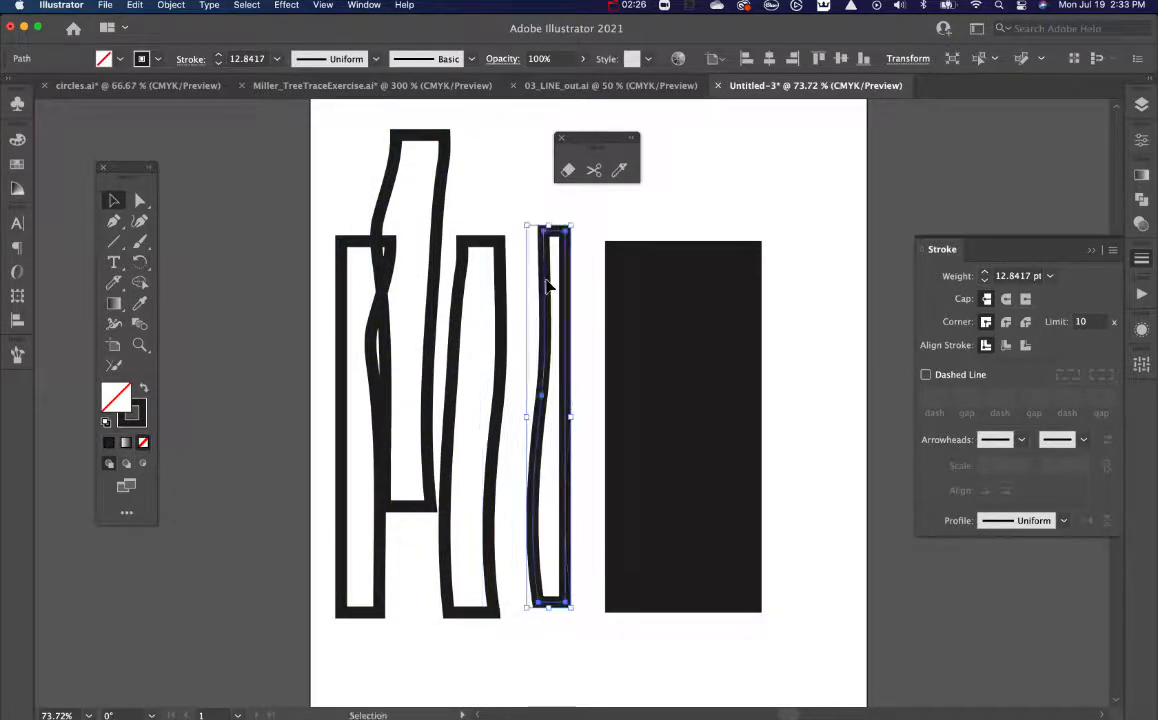
- Delete the four outlined strips and move the solid black rectangle toward the middle of the artboard
drag(590, 242, 251, 374)
key(Delete)
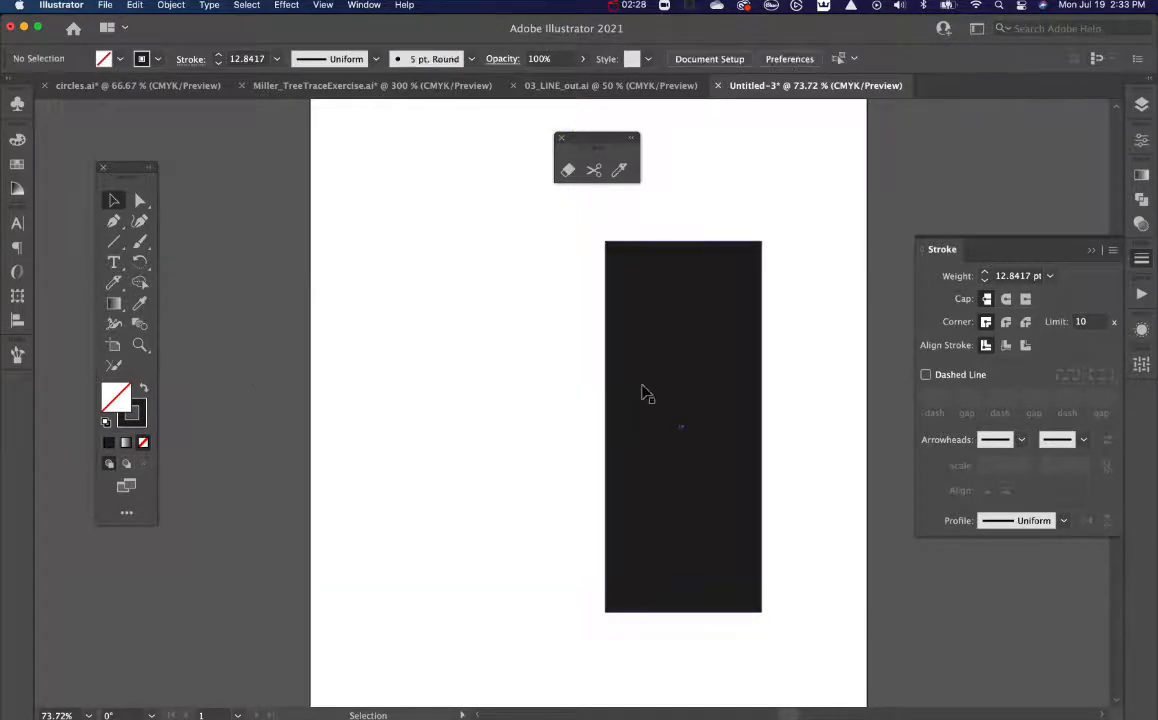
drag(621, 392, 489, 398)
- Divide the solid black rectangle into five pieces with four curved Knife cuts, and deselect them
click(620, 171)
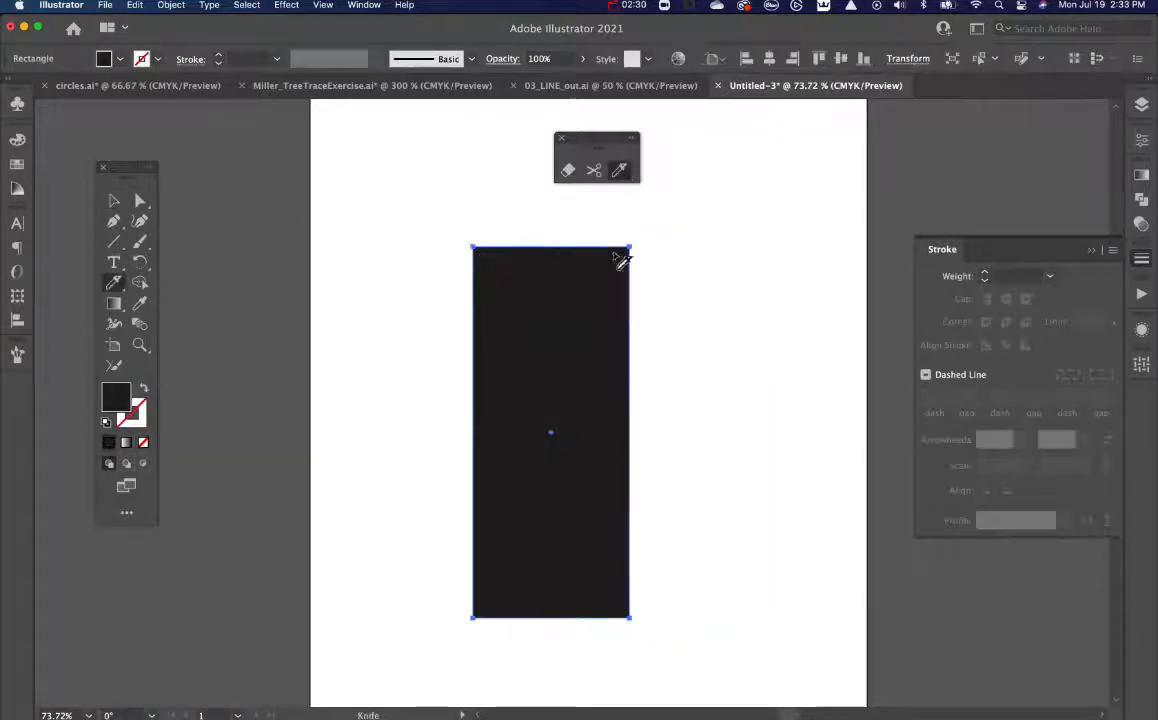
drag(609, 235, 606, 633)
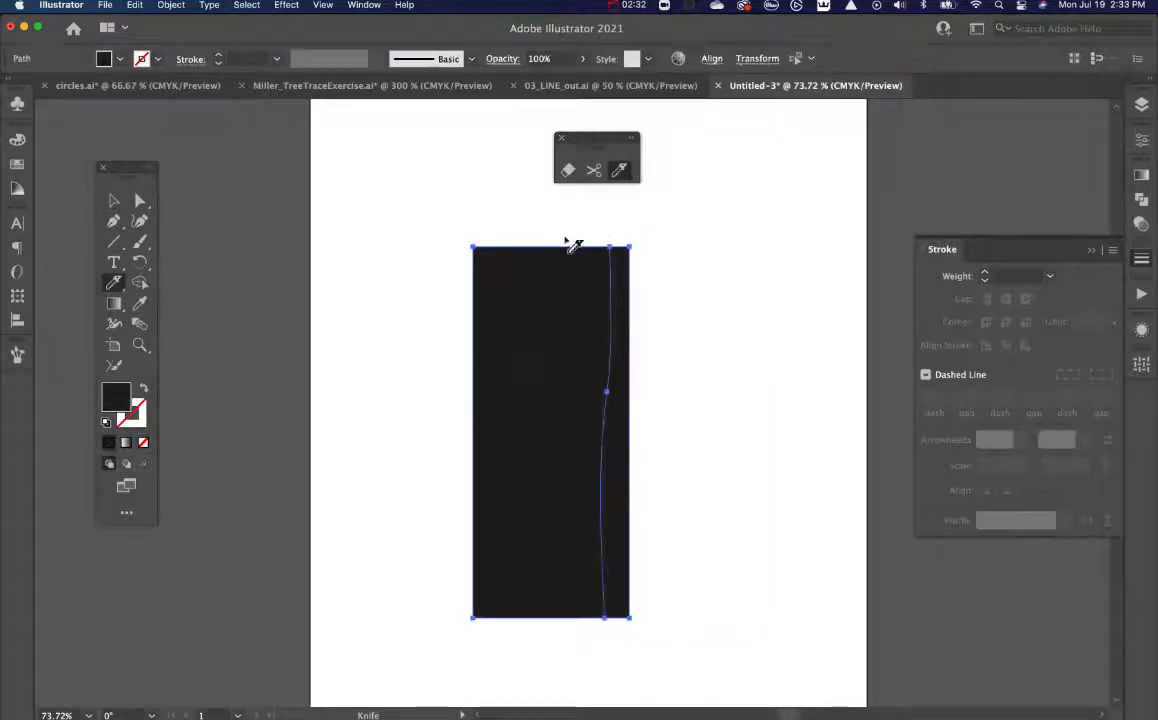
mouse_move(574, 245)
mouse_down()
mouse_move(512, 527)
mouse_move(468, 630)
mouse_up()
drag(537, 230, 412, 467)
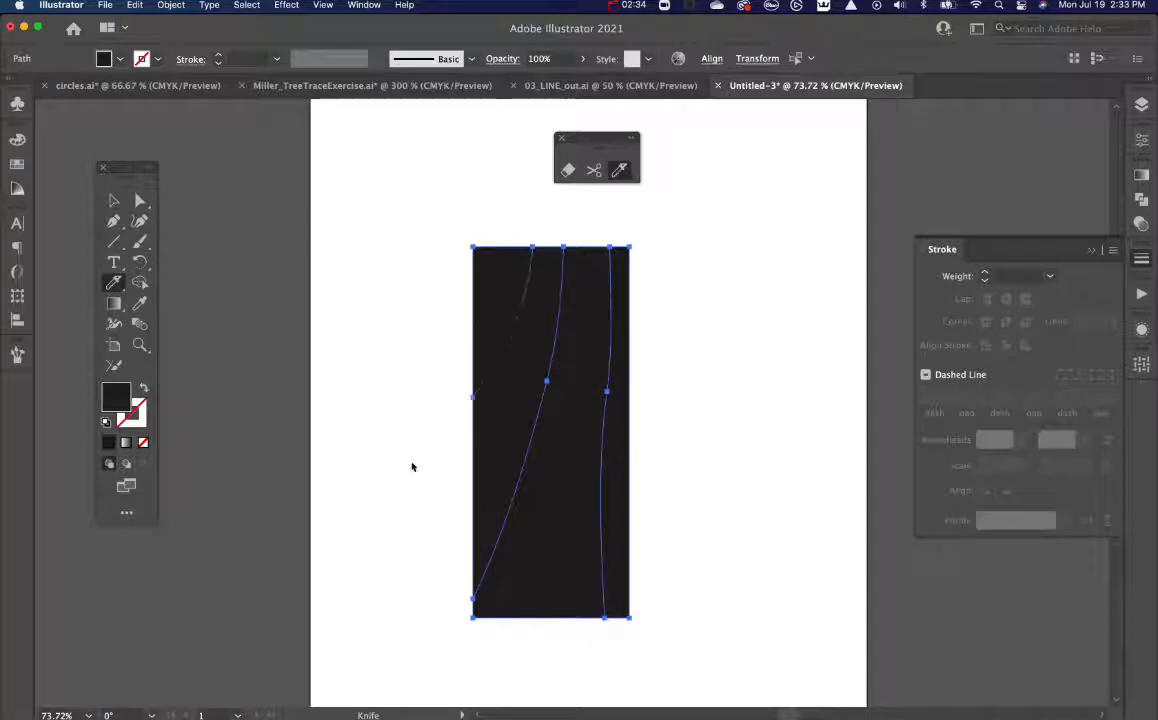
drag(512, 238, 429, 341)
key(v)
click(424, 308)
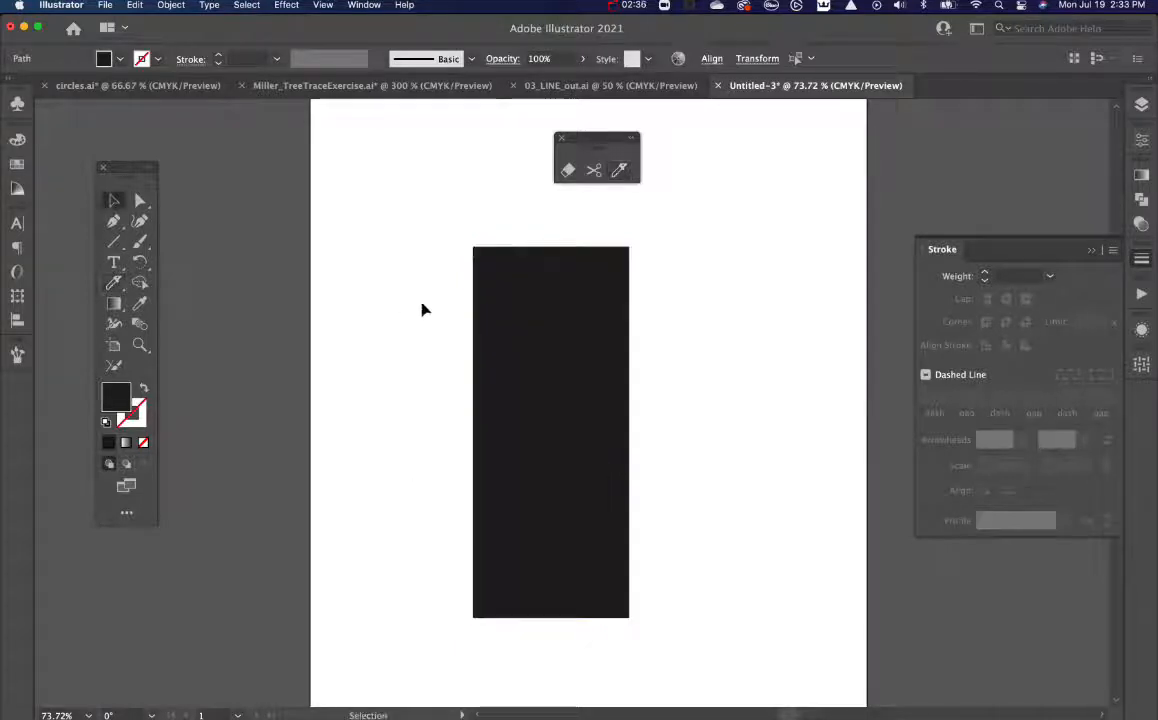
- Pull the two upper-left pieces away from the black rectangle and undo both moves
drag(488, 260, 465, 251)
drag(505, 288, 492, 288)
key(a)
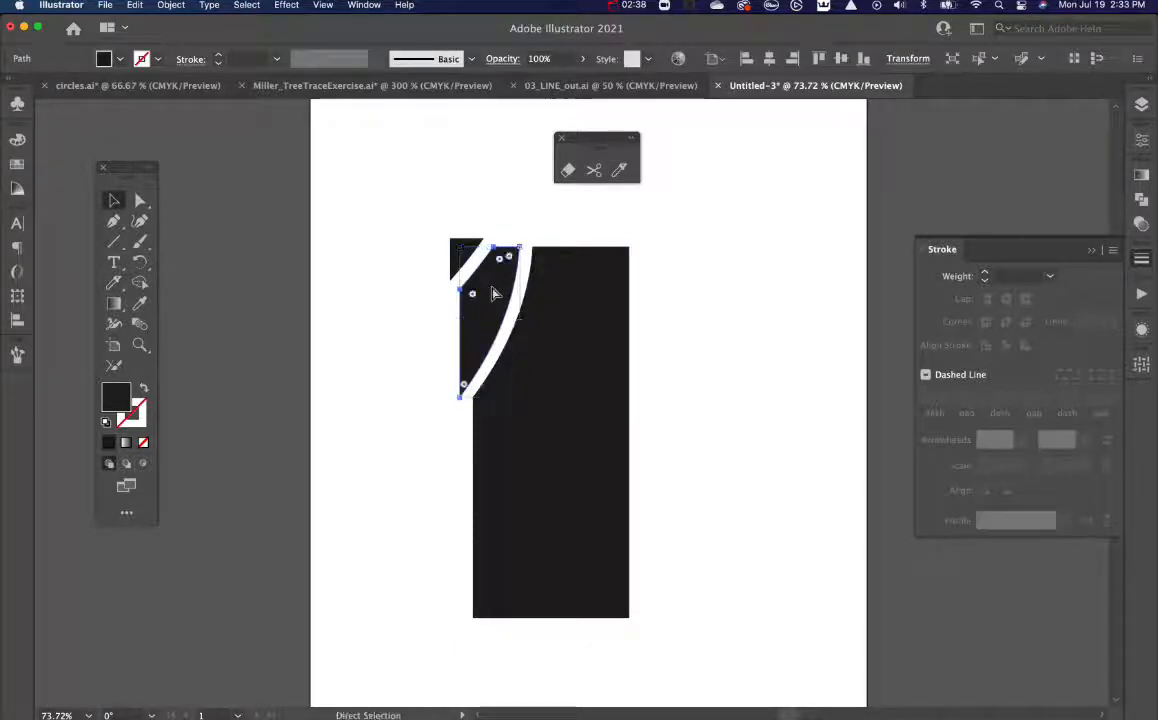
key(super+z)
key(super+z)
click(421, 305)
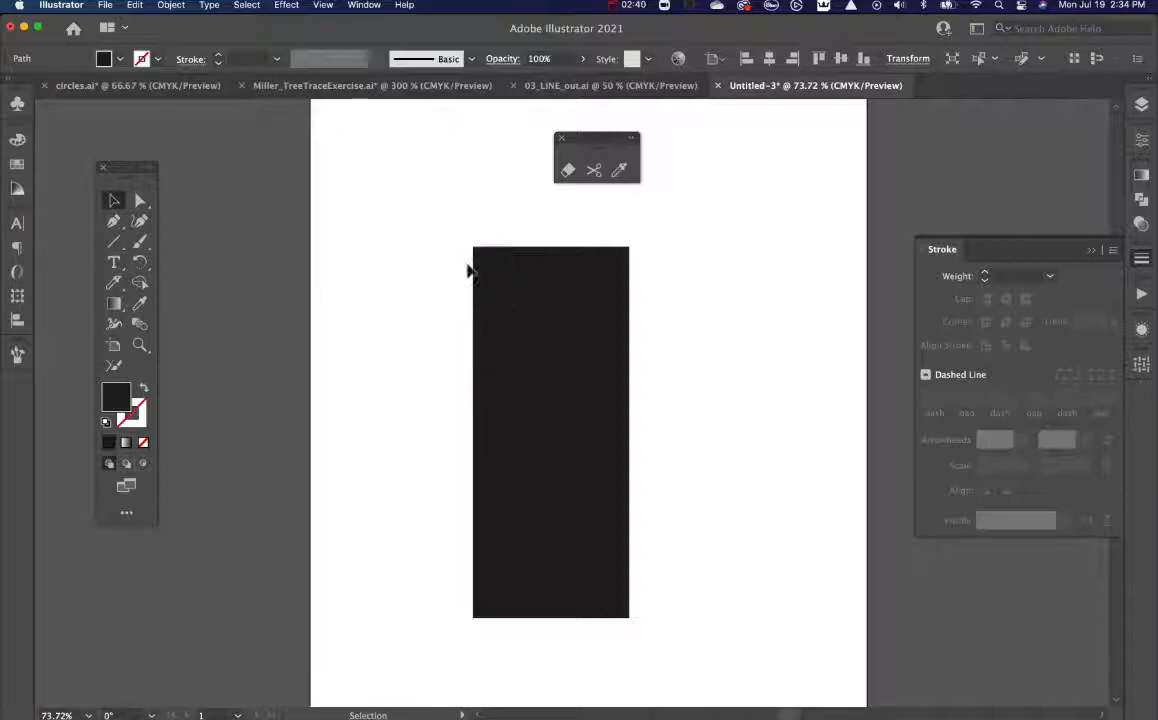
- Fill the upper-left corner piece with magenta, the adjoining piece with dark red and the third piece with bright red
click(480, 271)
click(18, 165)
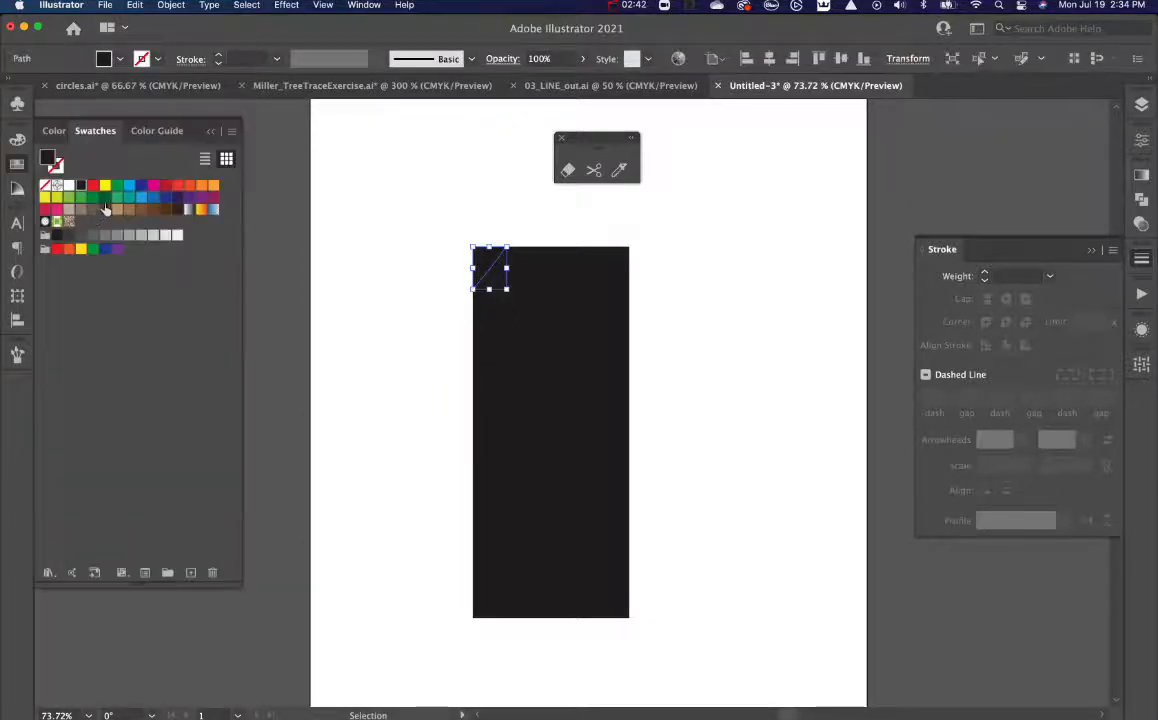
click(155, 192)
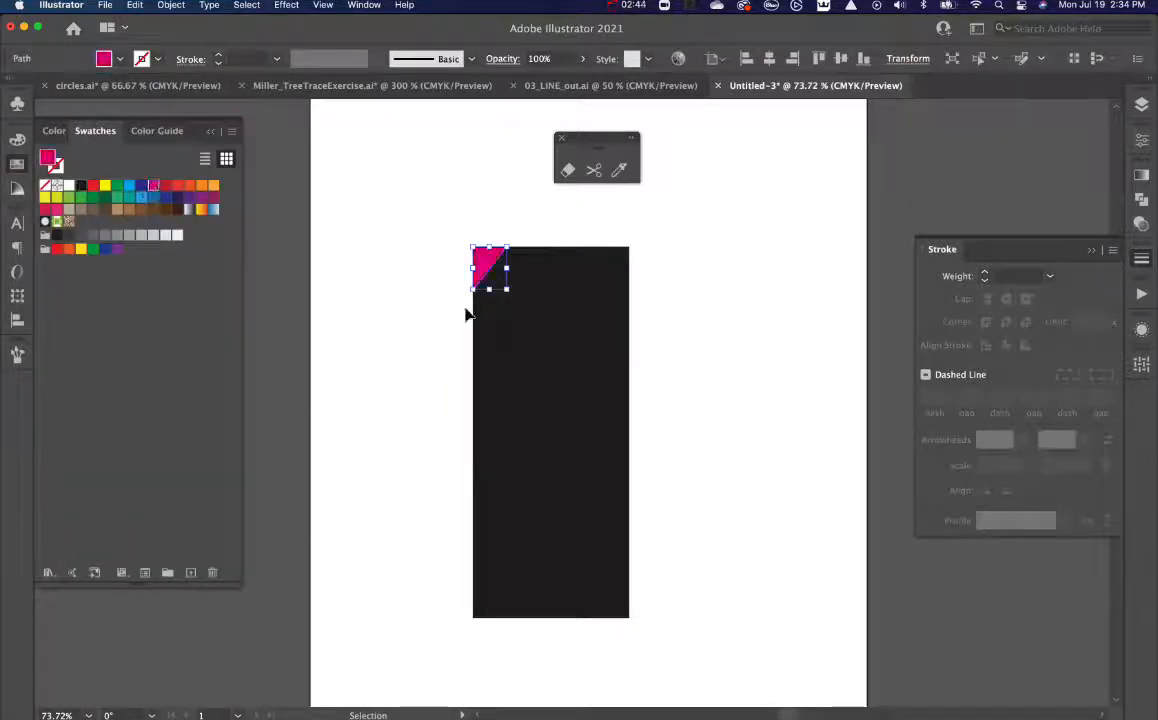
click(499, 320)
click(165, 185)
click(494, 450)
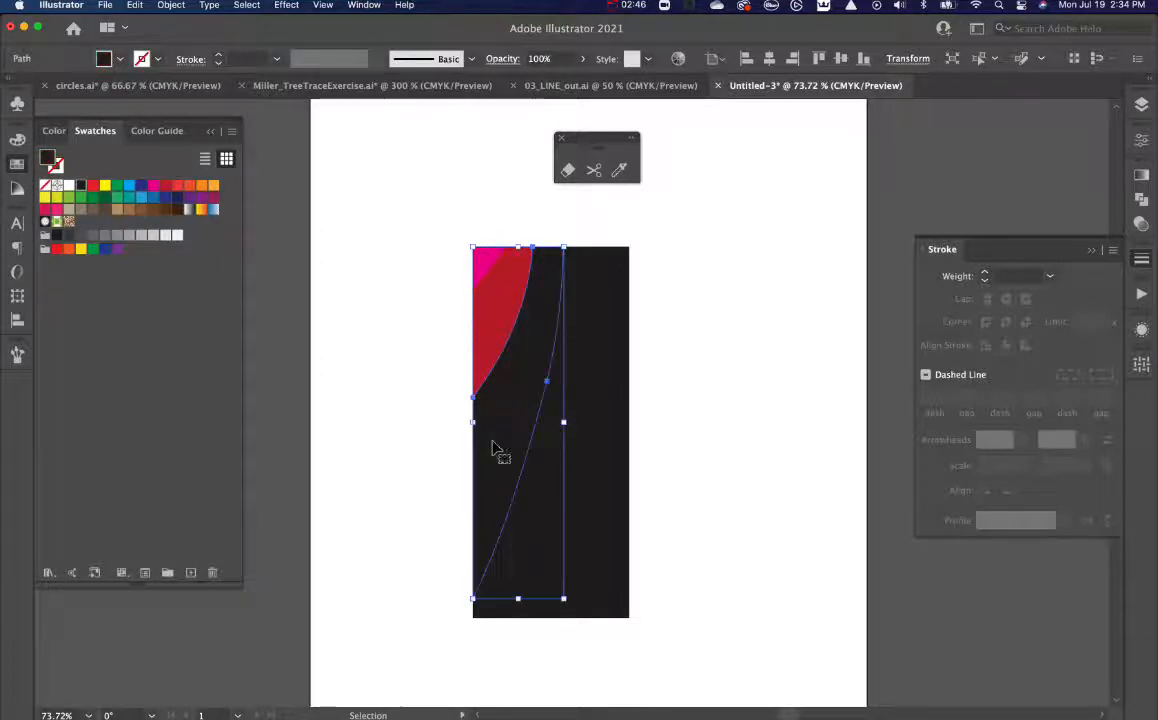
click(177, 185)
- Fill the wide fourth piece with orange-red and the narrow right-hand piece with orange, leaving nothing selected
click(587, 364)
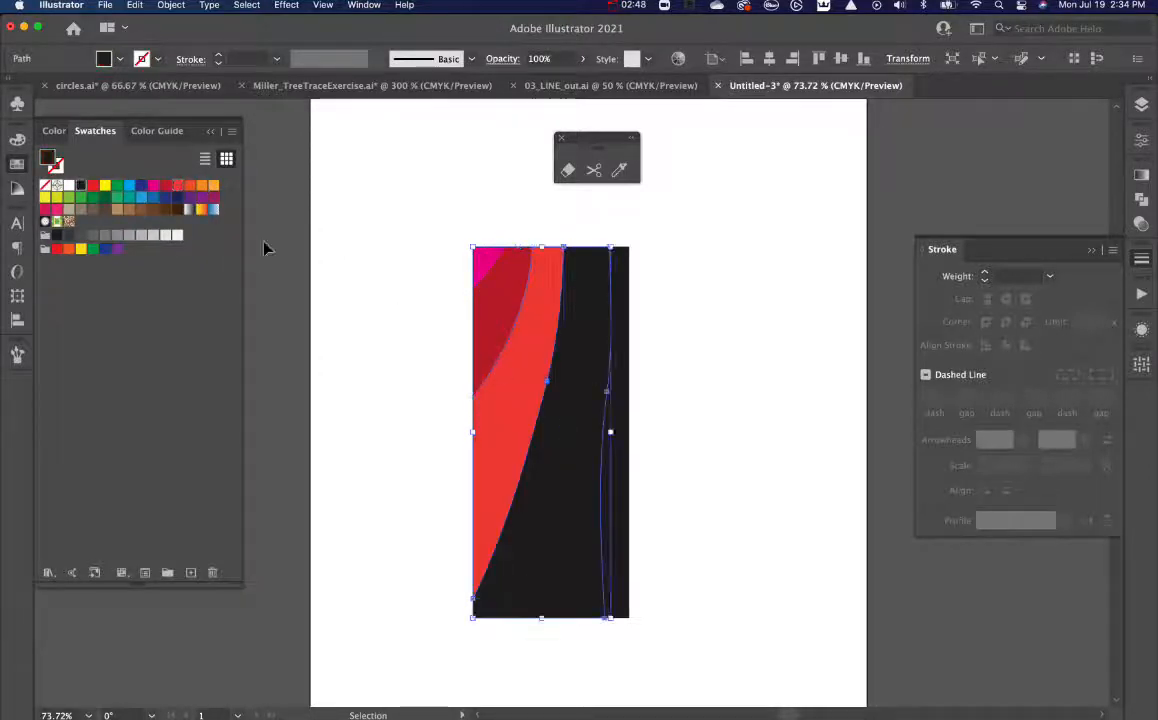
click(176, 186)
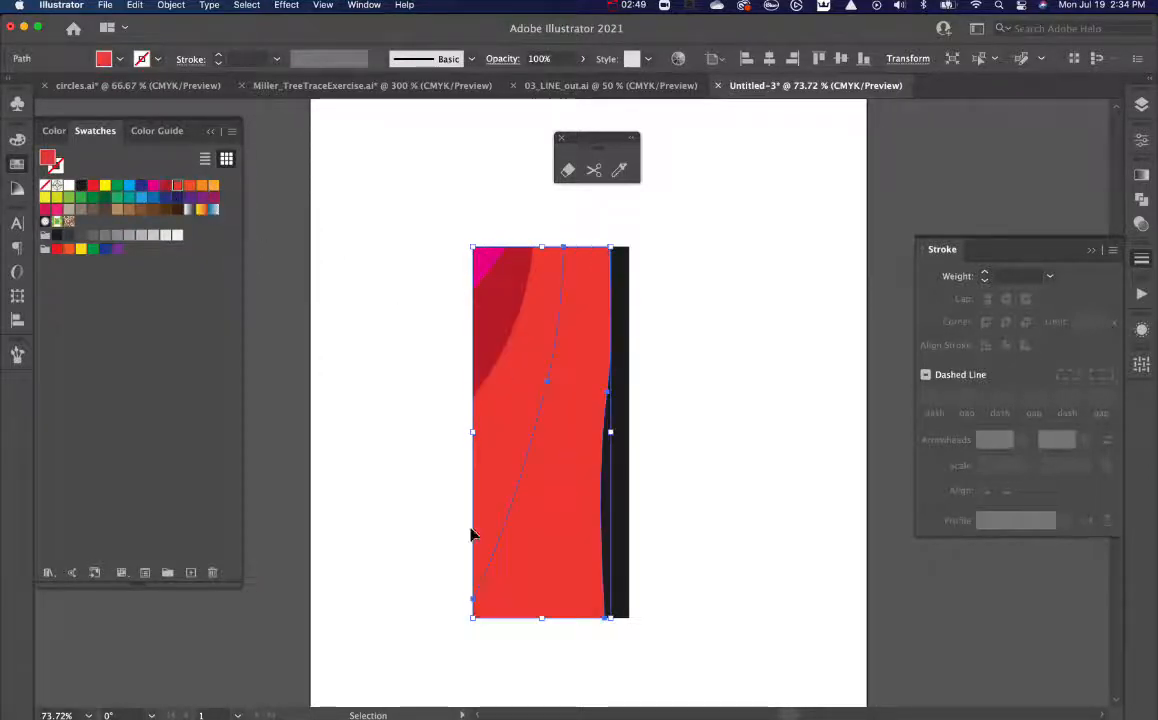
click(189, 186)
click(627, 293)
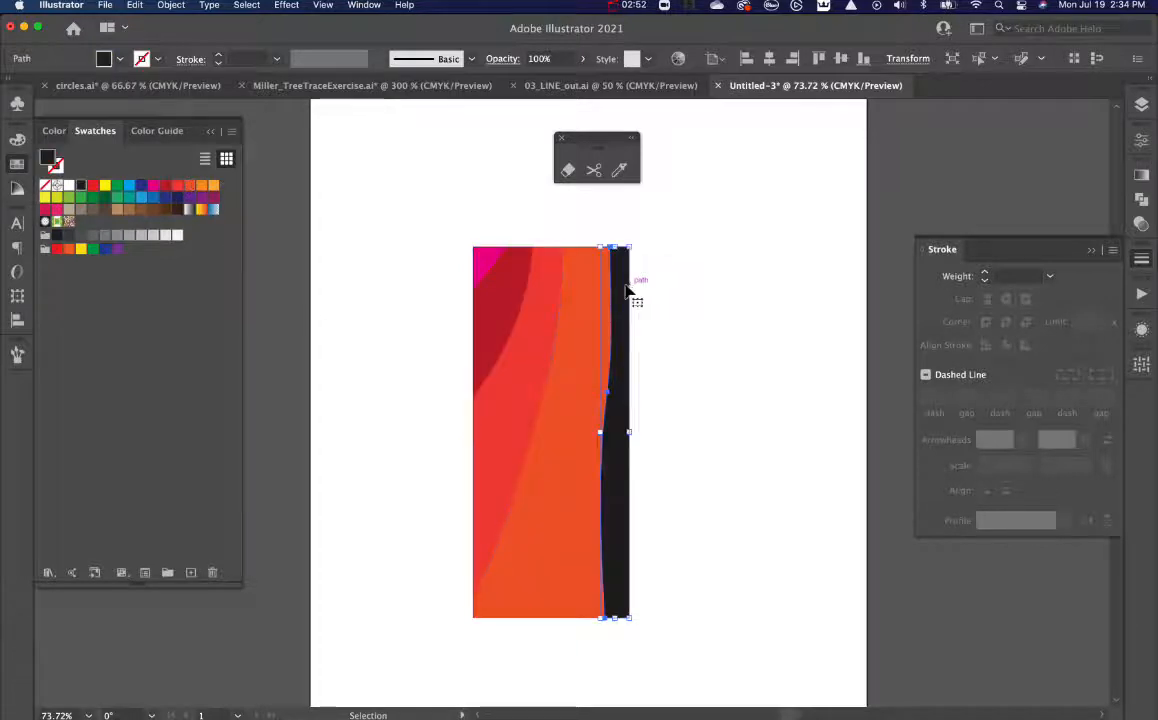
click(204, 187)
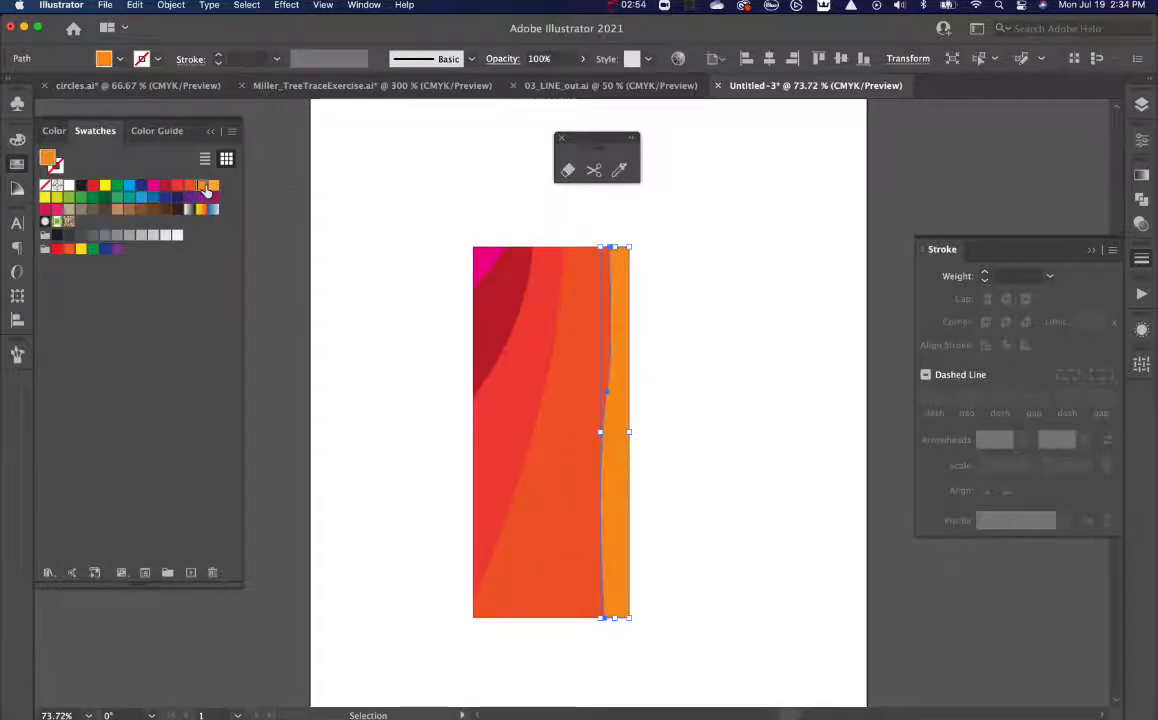
click(347, 289)
- Delete all the coloured pieces and draw a large orange rectangle without a stroke on the artboard
drag(707, 247, 416, 502)
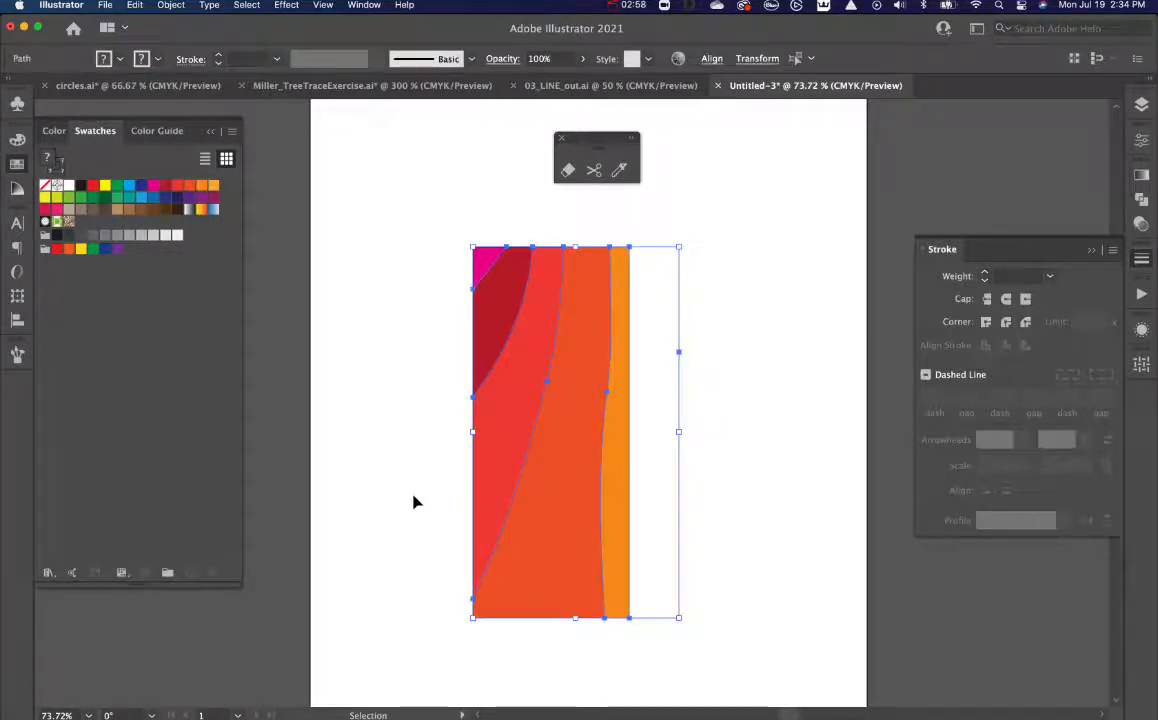
key(Delete)
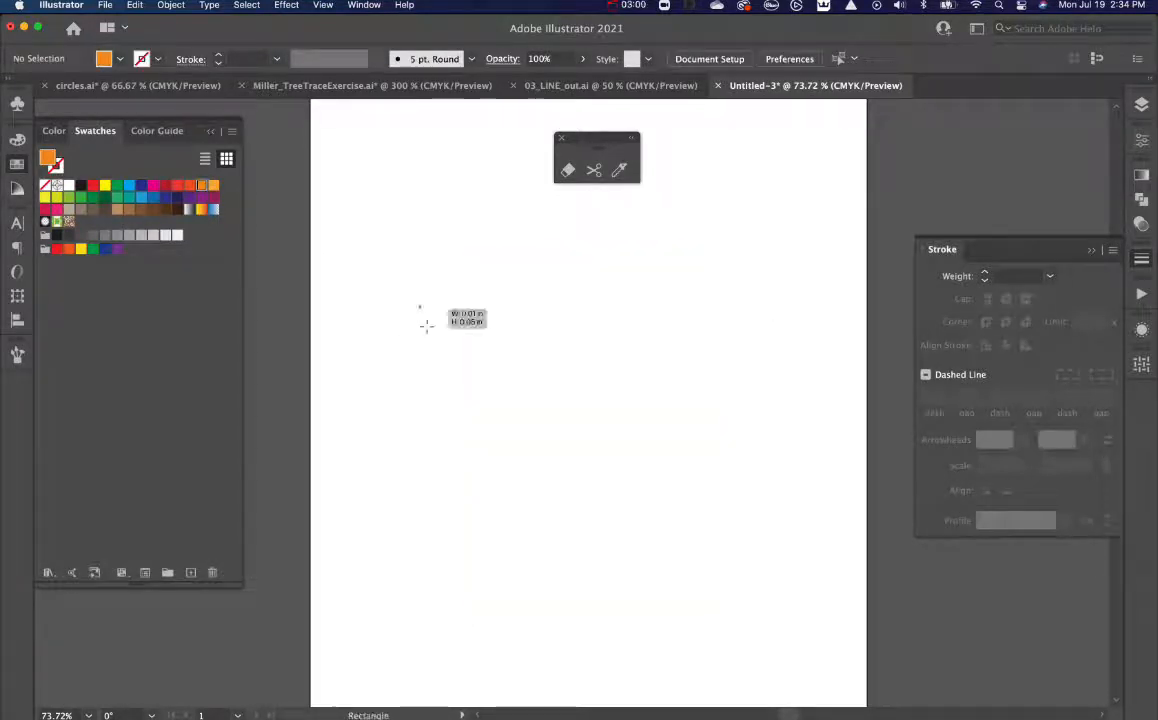
drag(420, 305, 708, 628)
- Cut an arched freehand curve across the upper part of the orange rectangle with the Knife tool, and deselect the pieces
click(620, 171)
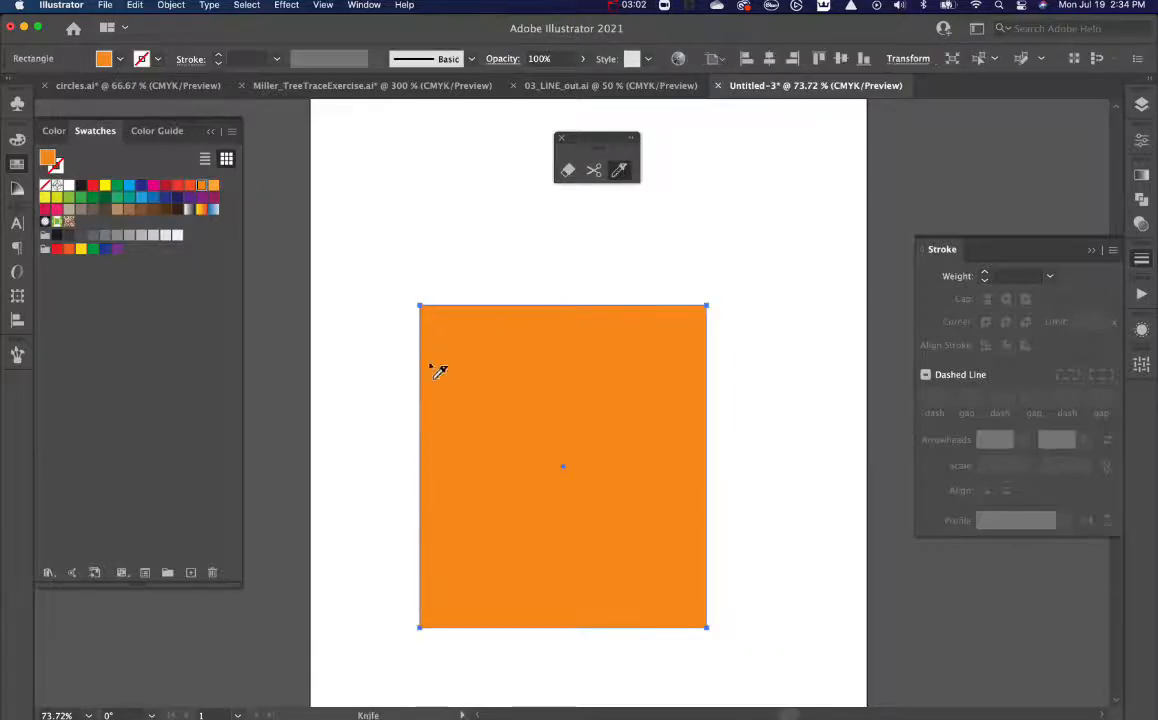
mouse_move(371, 466)
mouse_down()
mouse_move(416, 442)
mouse_move(661, 390)
mouse_up()
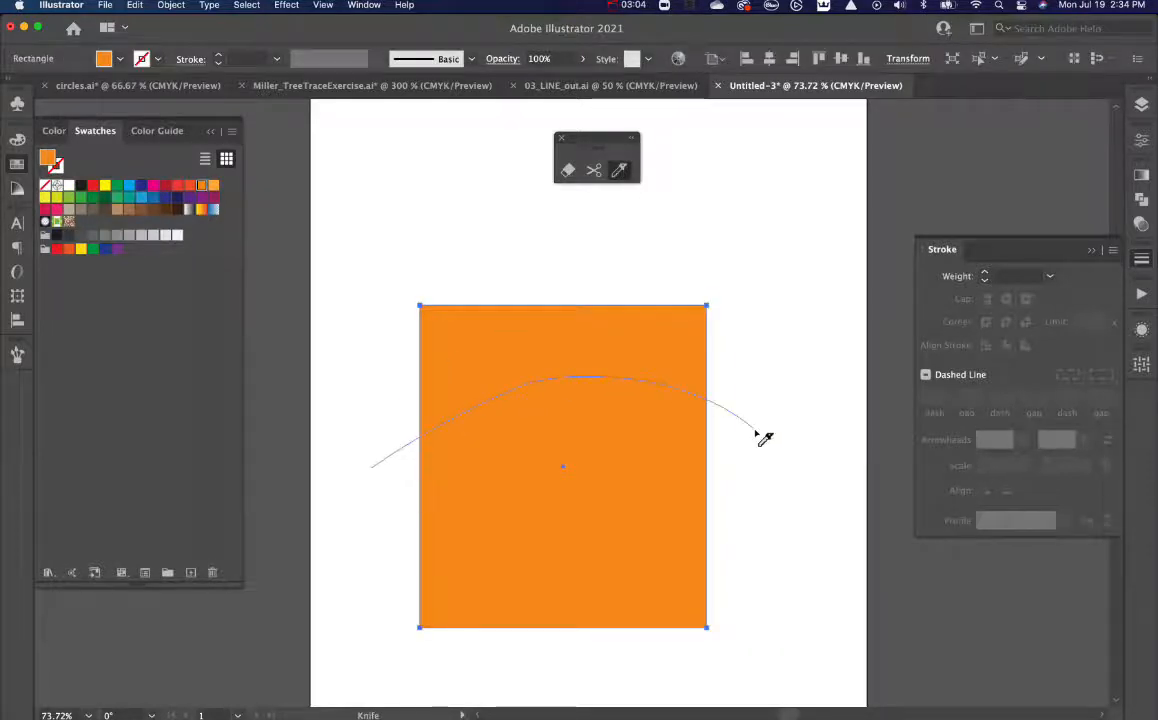
drag(759, 434, 755, 434)
key(v)
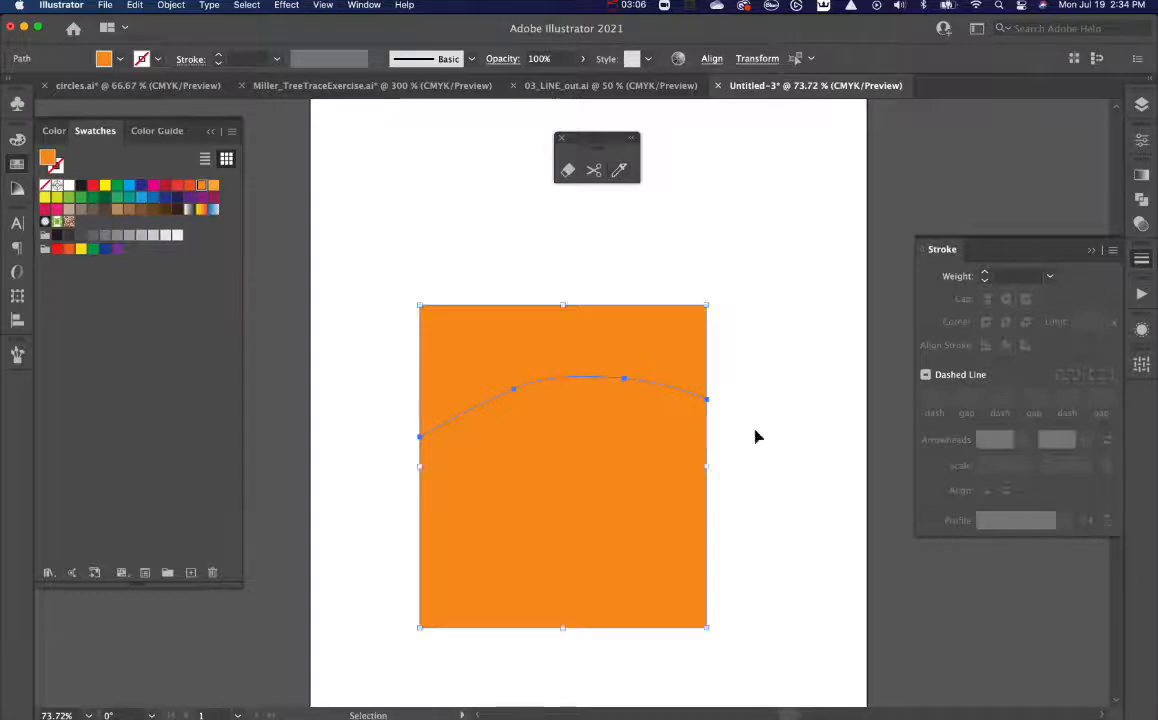
click(755, 436)
- Fill the piece above the curved cut with dark red and deselect it
click(637, 336)
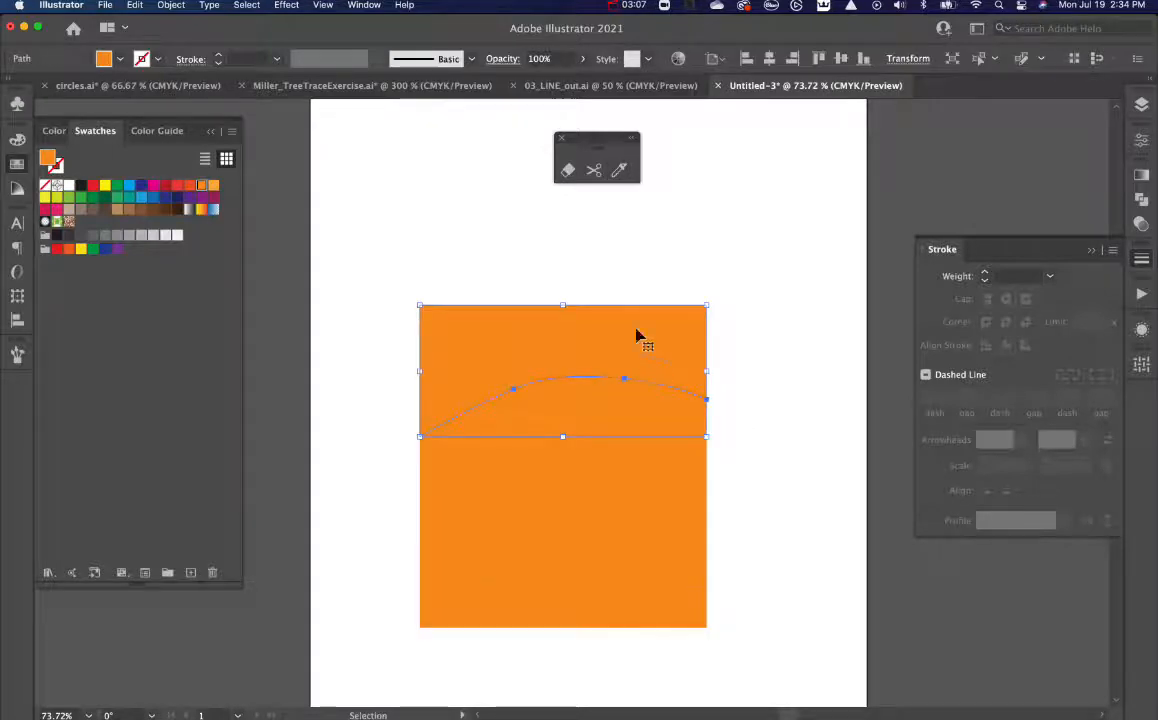
click(166, 185)
click(406, 297)
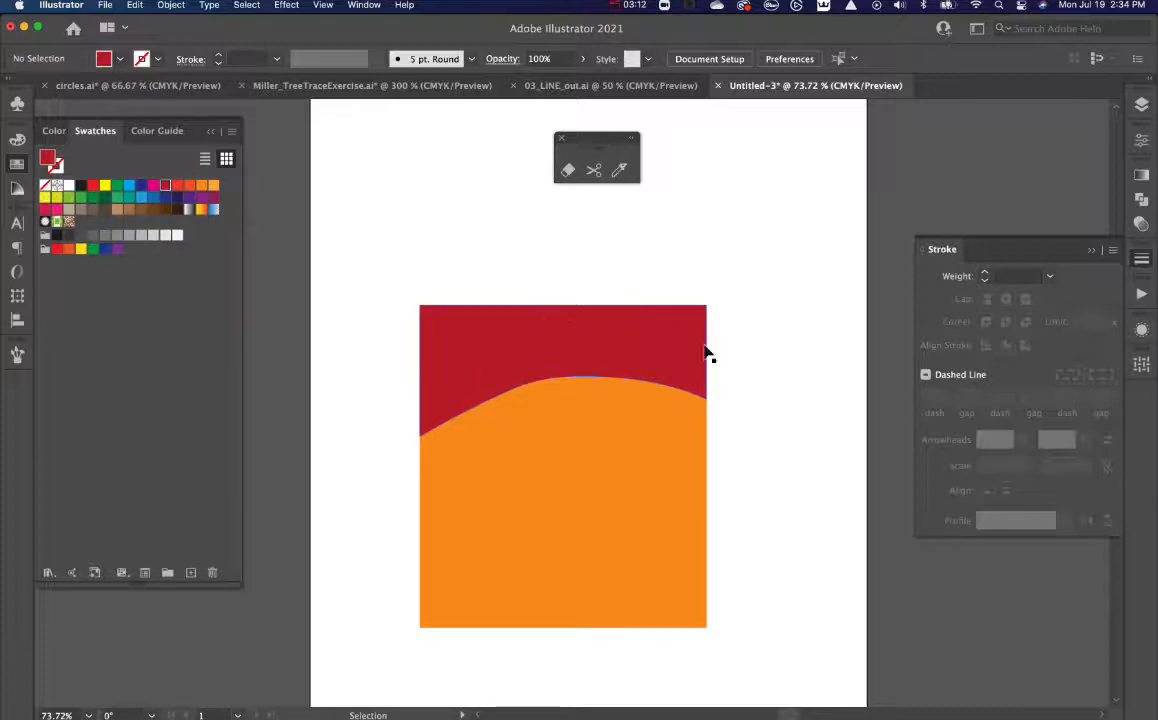
- Cut three curved lines across the orange area below the dark red piece with the Knife tool, and deselect the pieces
click(617, 176)
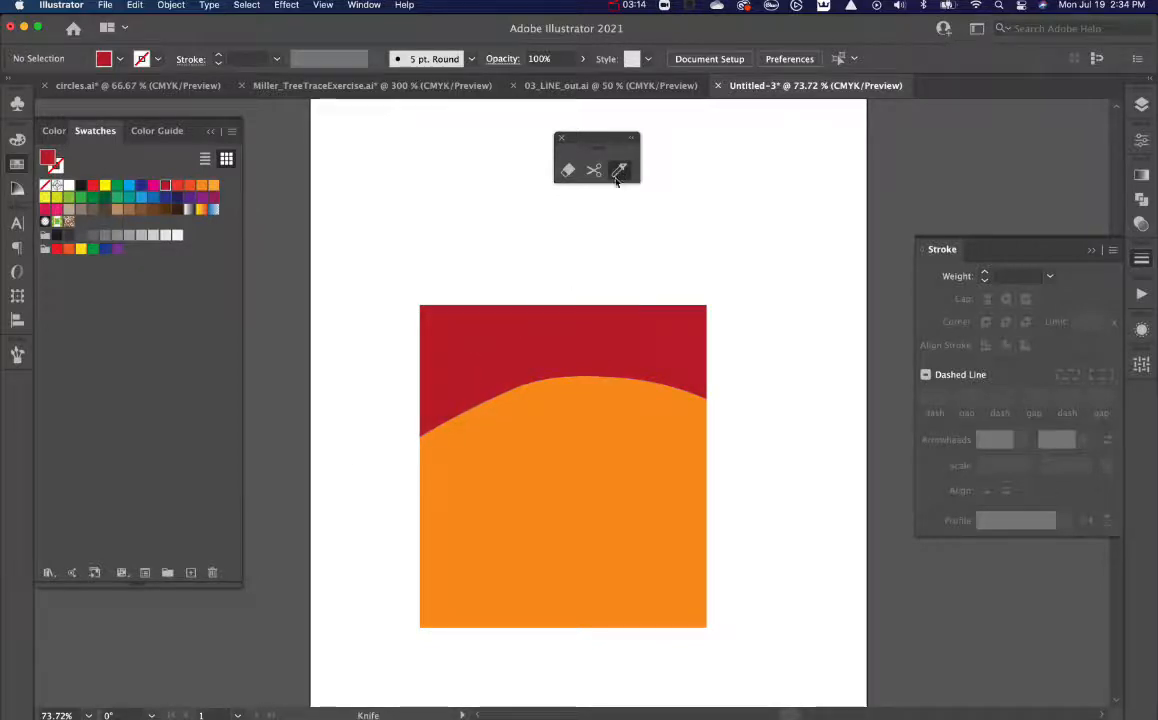
drag(378, 495, 718, 402)
drag(380, 574, 760, 505)
drag(647, 554, 785, 562)
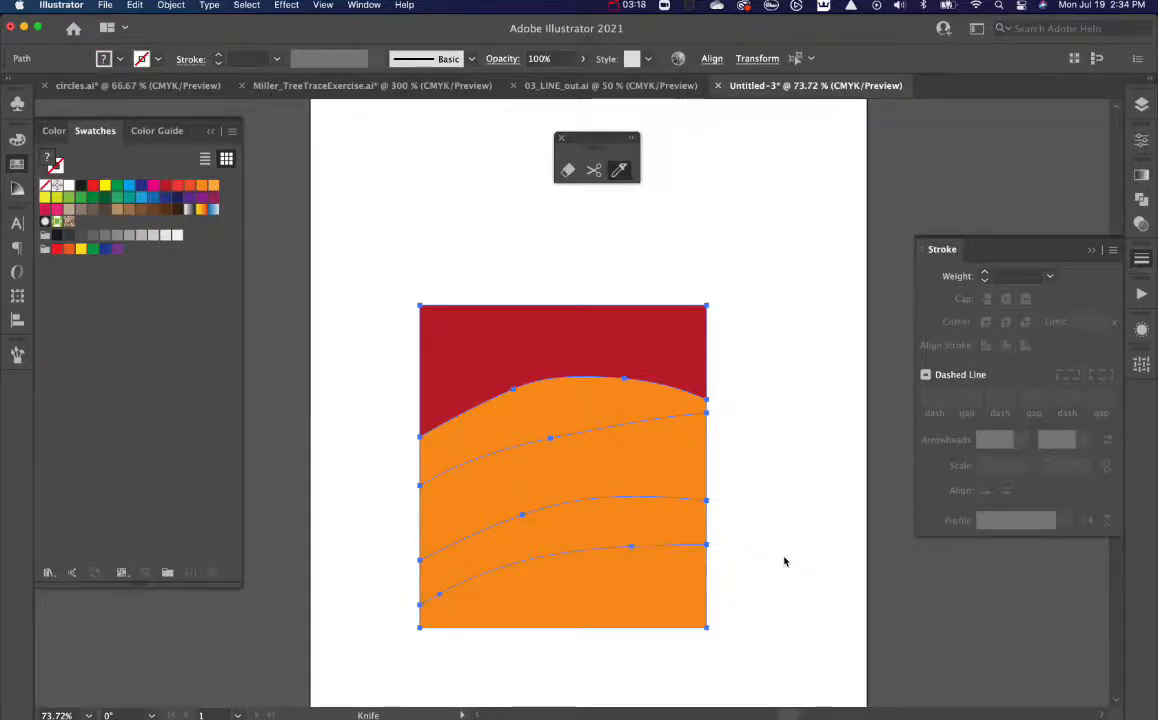
click(785, 564)
- Try erasing the lower right corner of the bottom orange piece with the Eraser tool, and undo it
click(642, 565)
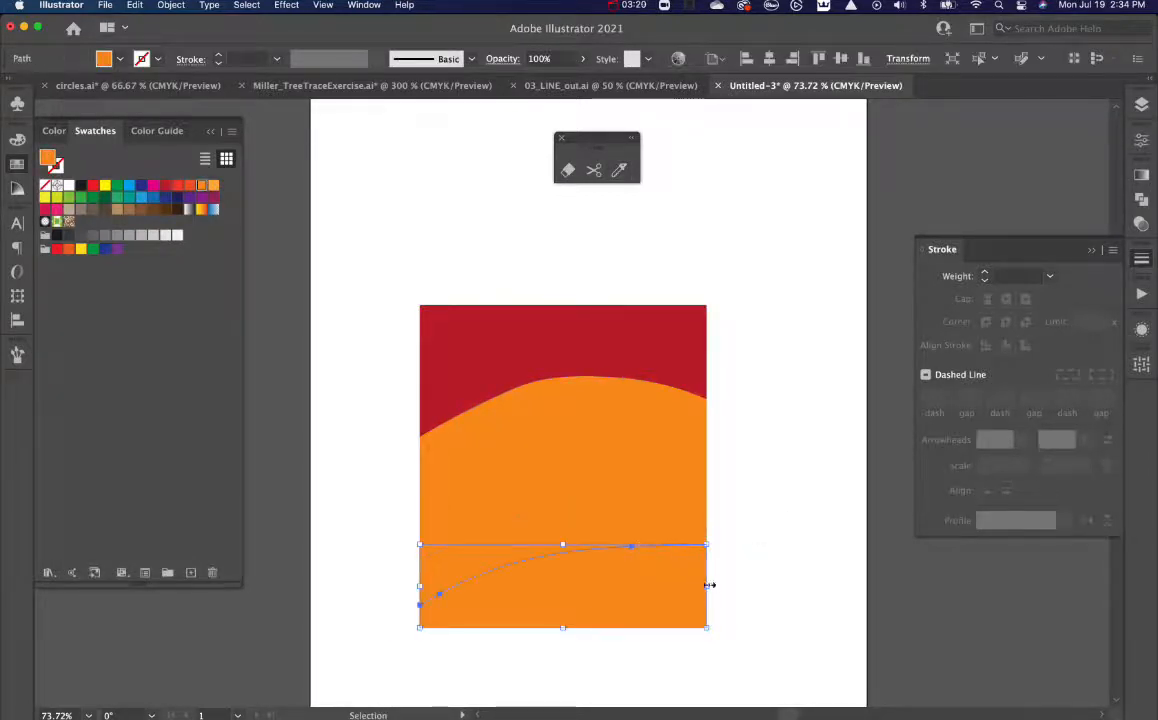
click(567, 172)
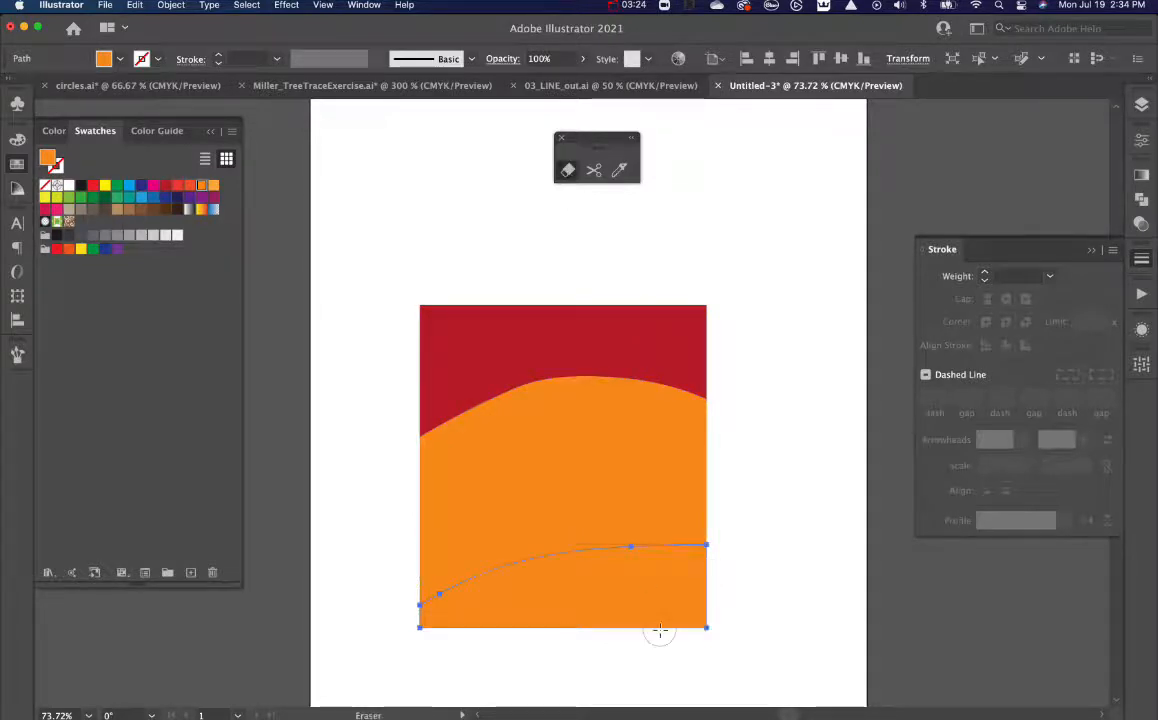
mouse_move(615, 658)
mouse_down()
mouse_move(640, 635)
mouse_move(801, 582)
mouse_up()
key(super+z)
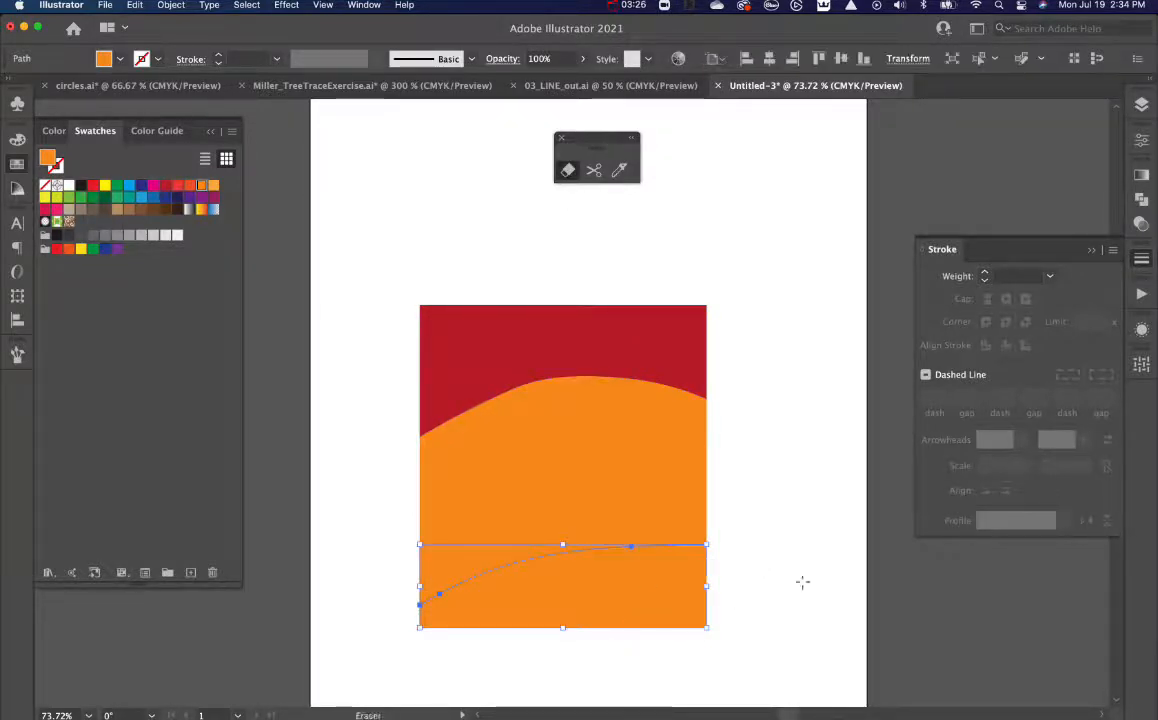
- Delete the dark red piece and the upper orange pieces, keeping only the bottom orange piece
click(788, 593)
click(658, 610)
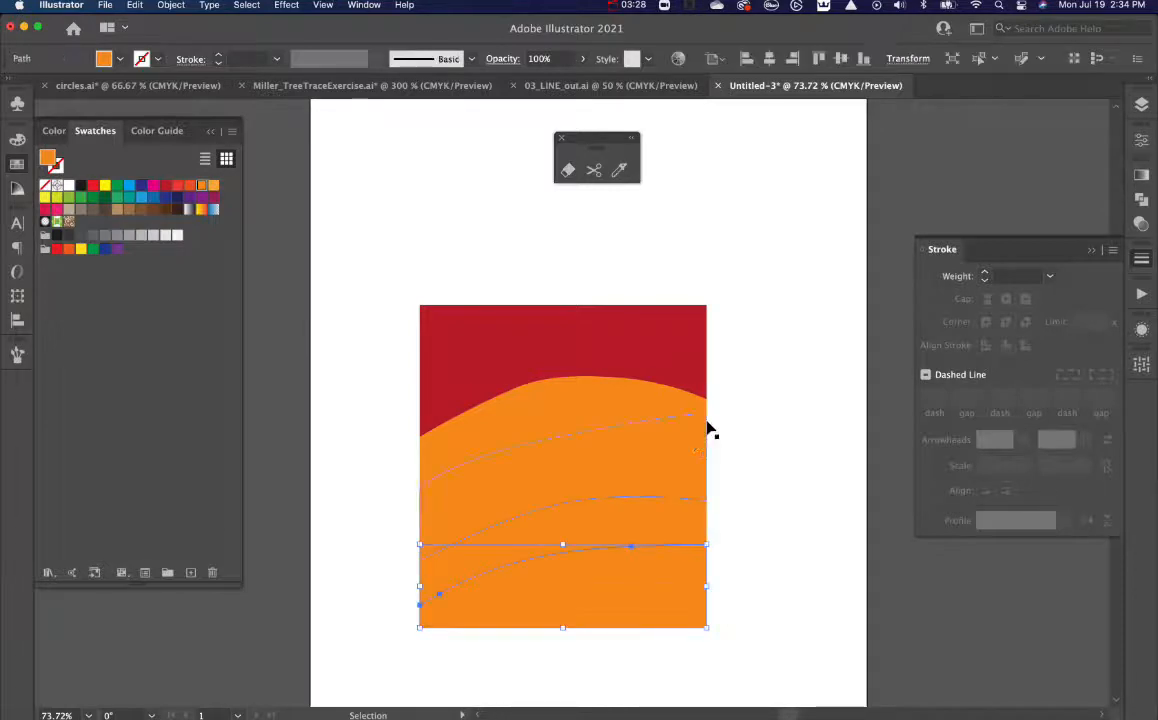
drag(765, 292, 523, 503)
key(Delete)
drag(573, 565, 564, 514)
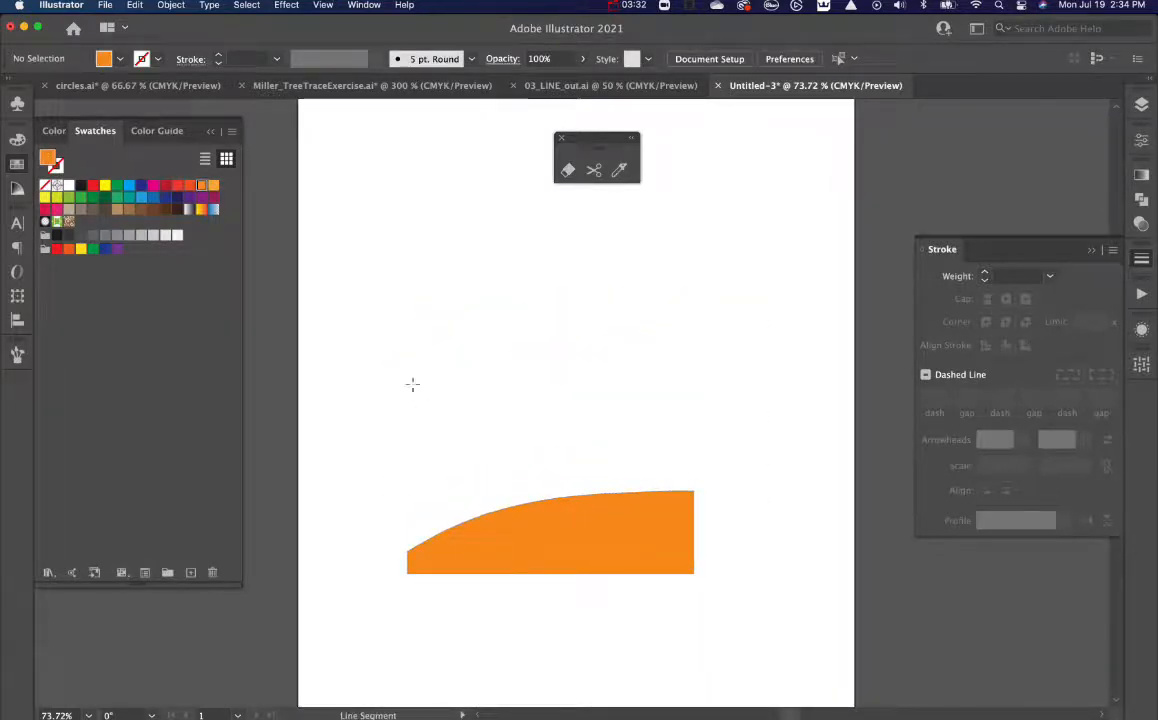
- Draw a horizontal line above the orange piece, as wide as the piece, with a black stroke and no fill
drag(411, 380, 693, 380)
key(d)
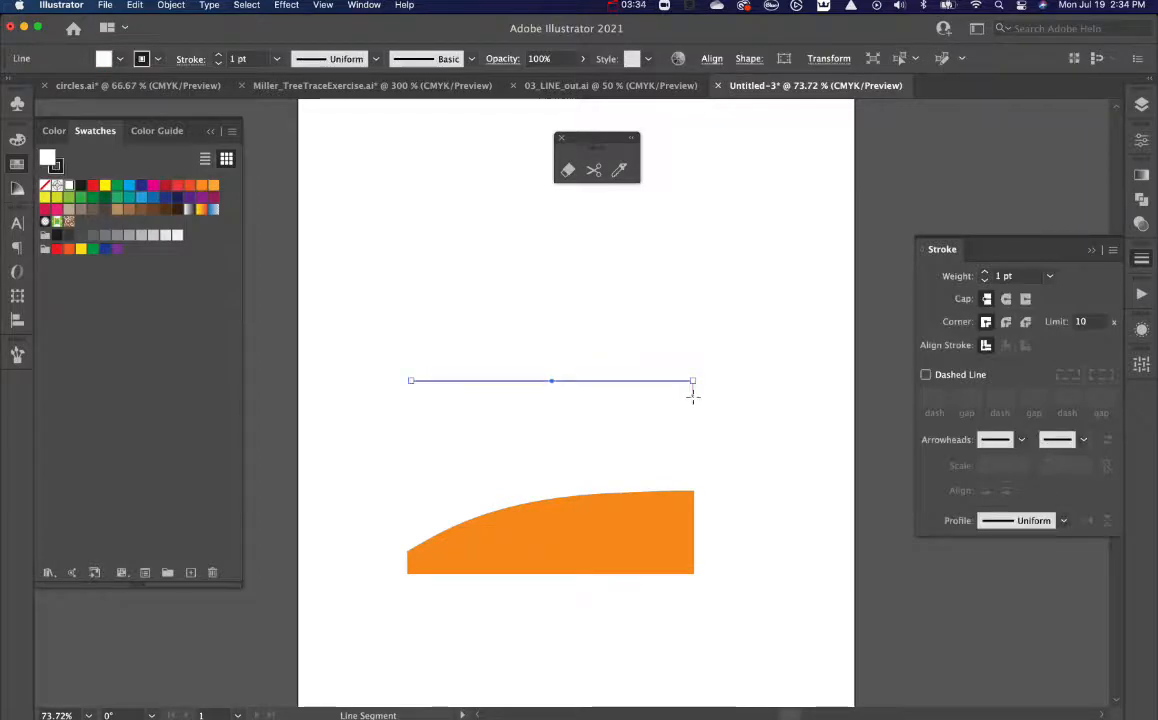
key(slash)
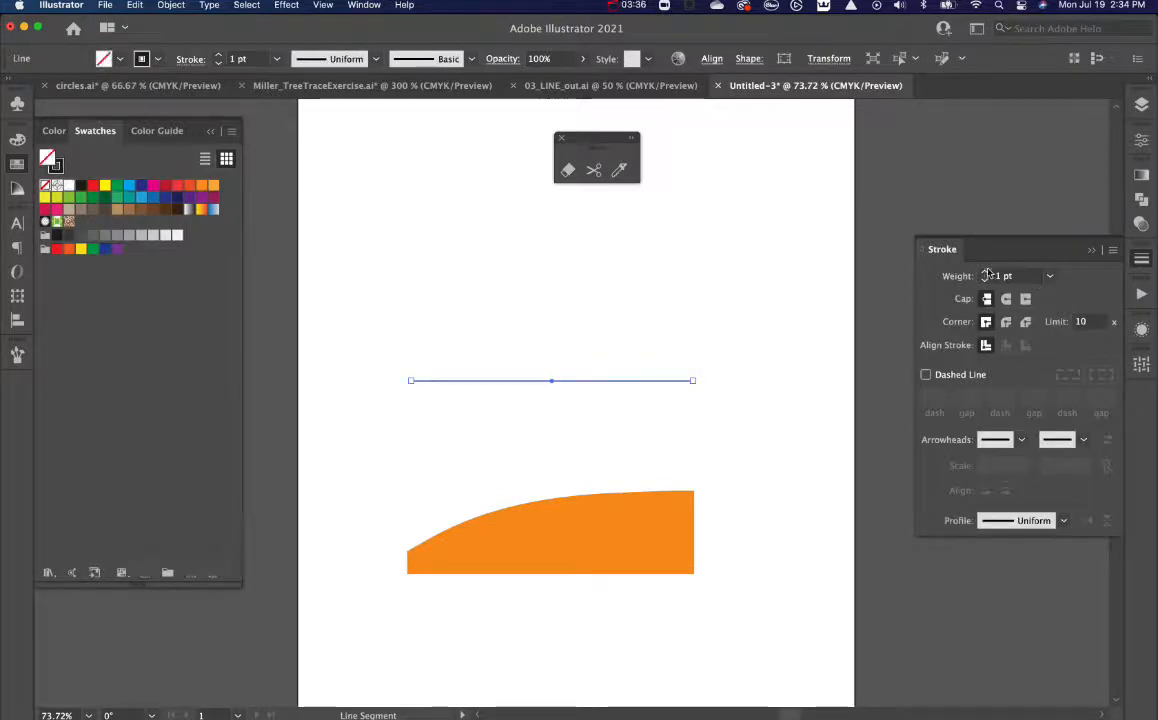
- Set the horizontal line's stroke weight to 13 pt
click(986, 272)
click(986, 272)
click(986, 272)
click(986, 272)
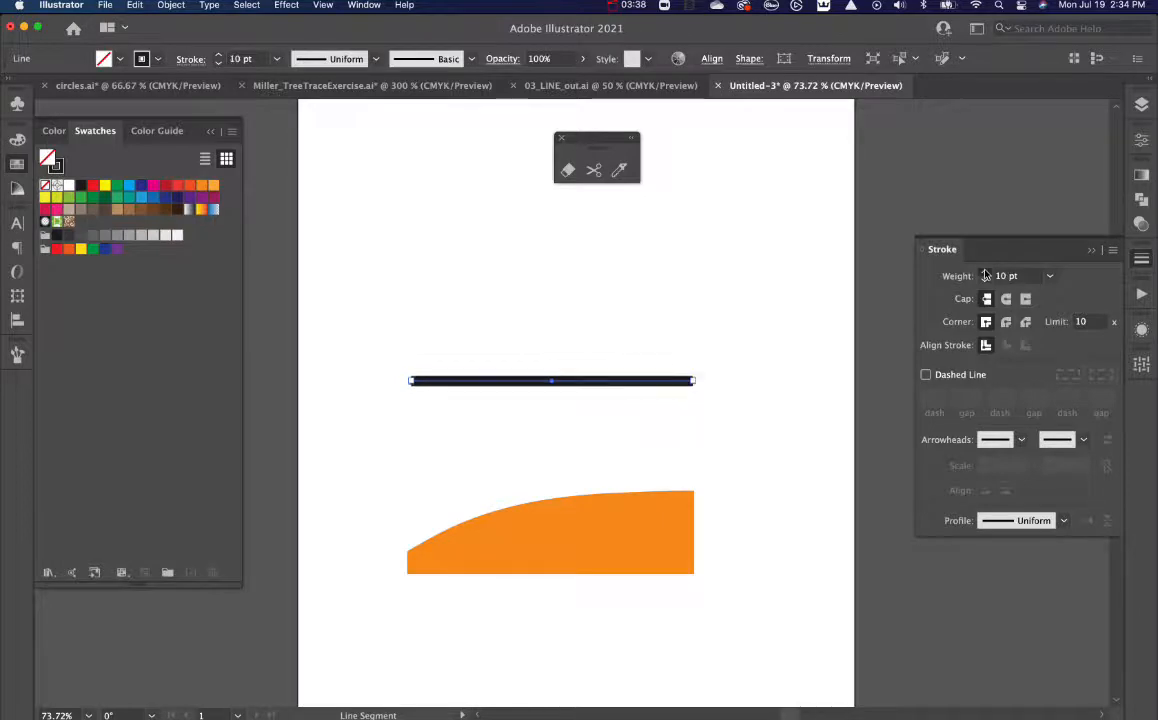
click(986, 272)
click(986, 272)
click(986, 272)
- Erase a gap in the middle of the black line with the Eraser tool and deselect both halves
click(568, 172)
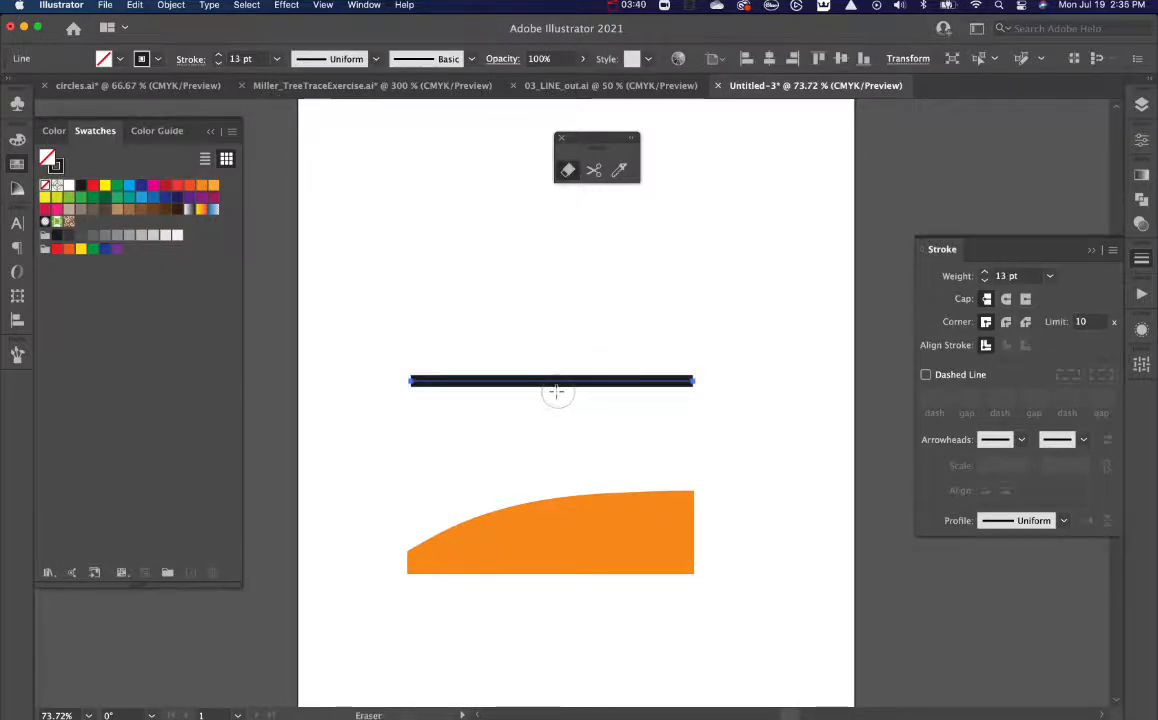
drag(548, 369, 569, 439)
key(v)
click(750, 364)
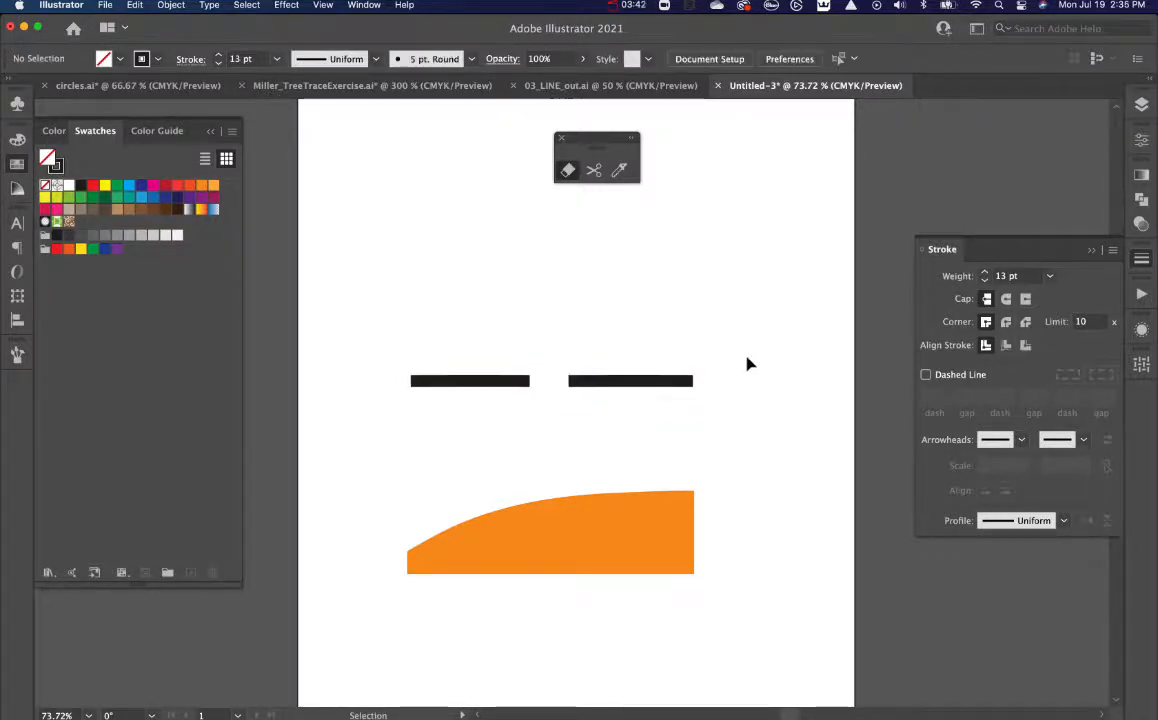
- Select both line halves, erase one gap in each with the Eraser tool, and deselect them
mouse_move(743, 323)
mouse_down()
mouse_move(511, 417)
mouse_move(427, 463)
mouse_up()
key(shift+e)
drag(598, 421, 656, 338)
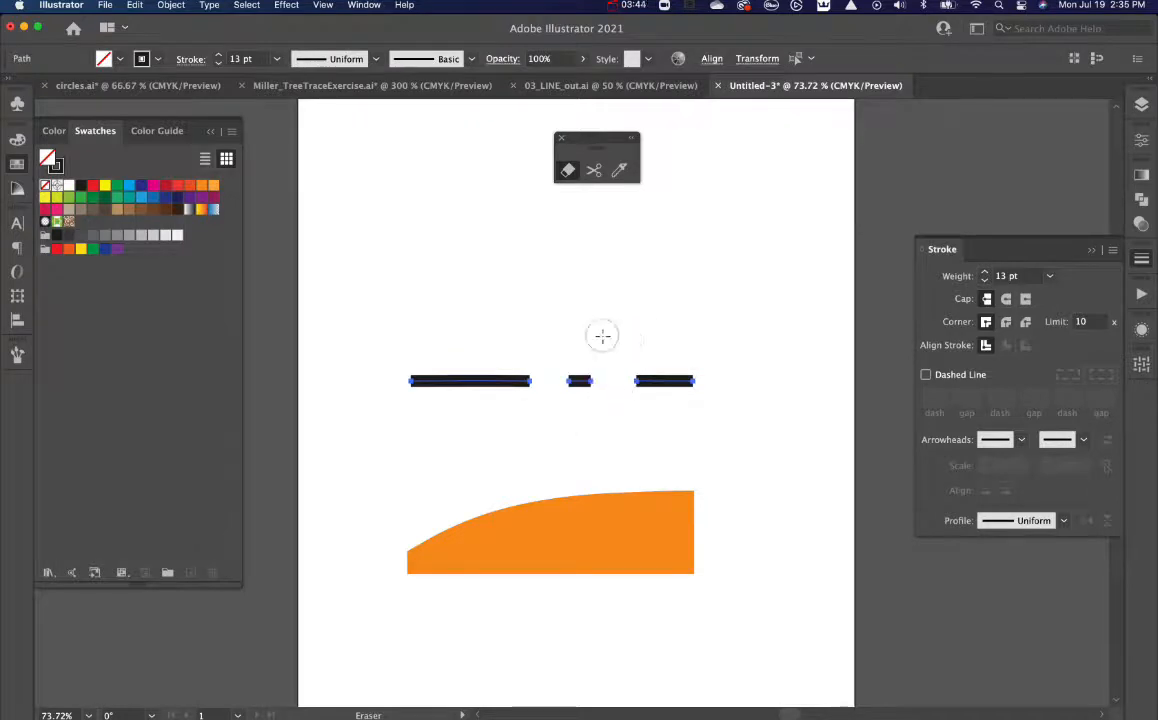
drag(460, 350, 437, 409)
super+click(445, 458)
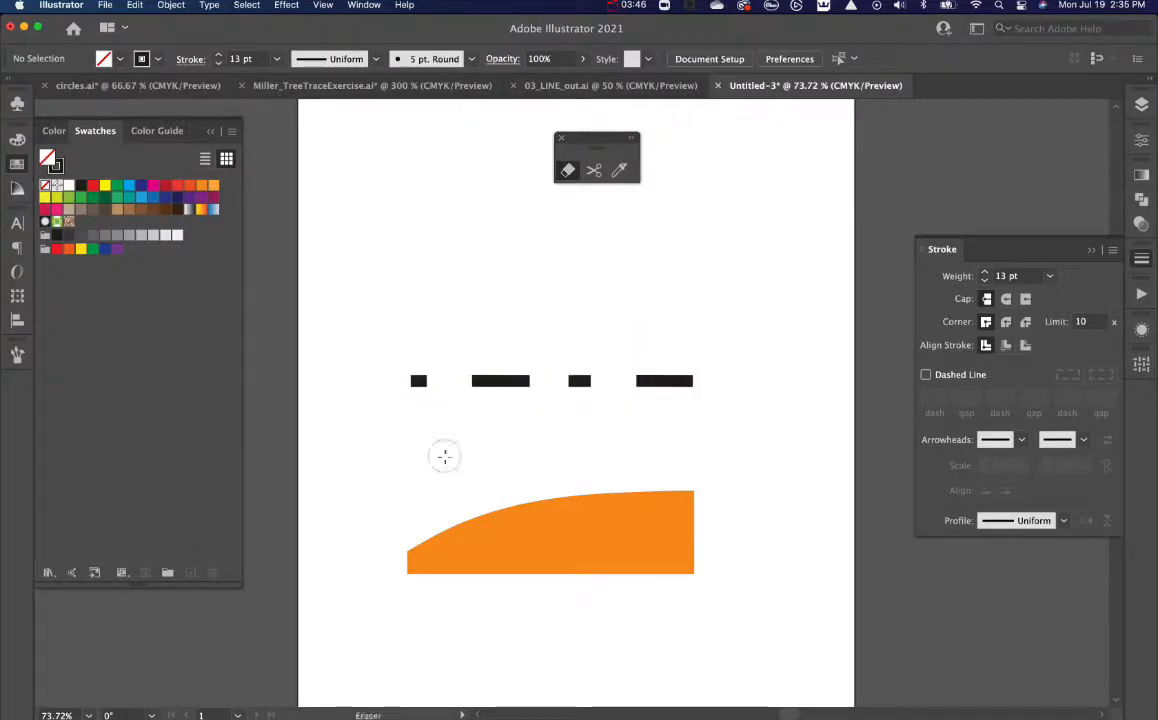
- Select the orange piece, erase three slanted bands through it with the Eraser tool, and deselect the remaining parts
super+click(543, 548)
drag(455, 500, 495, 590)
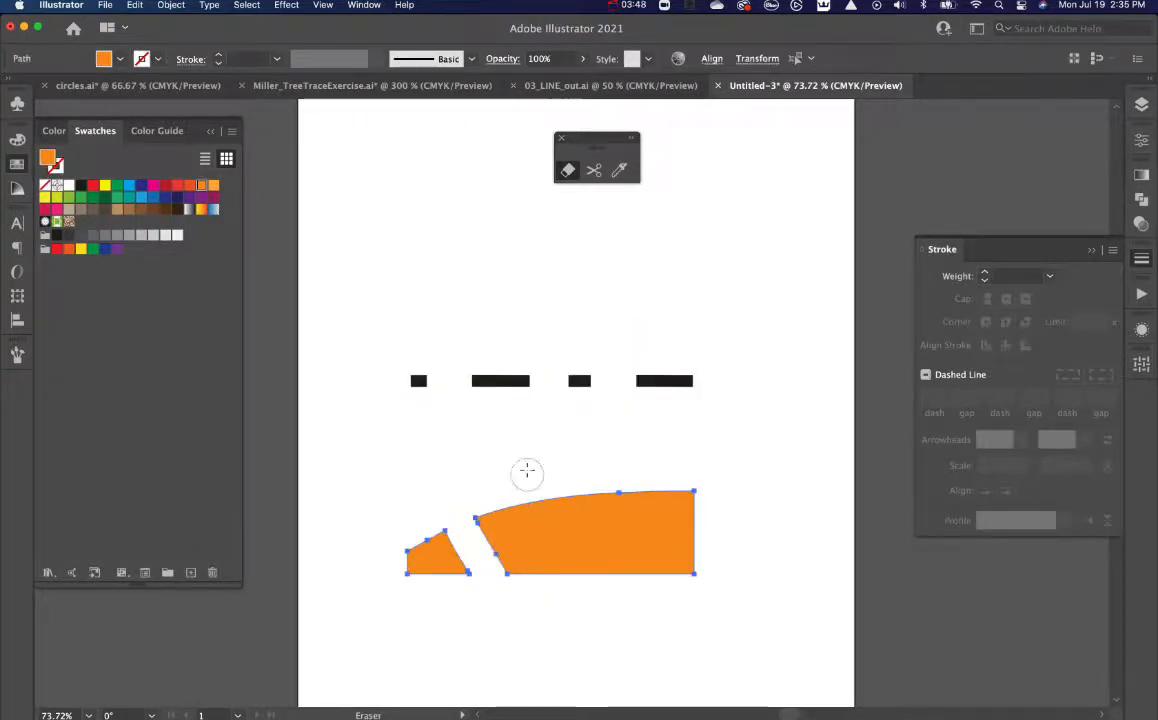
drag(527, 471, 612, 585)
drag(657, 468, 705, 548)
key(super+a)
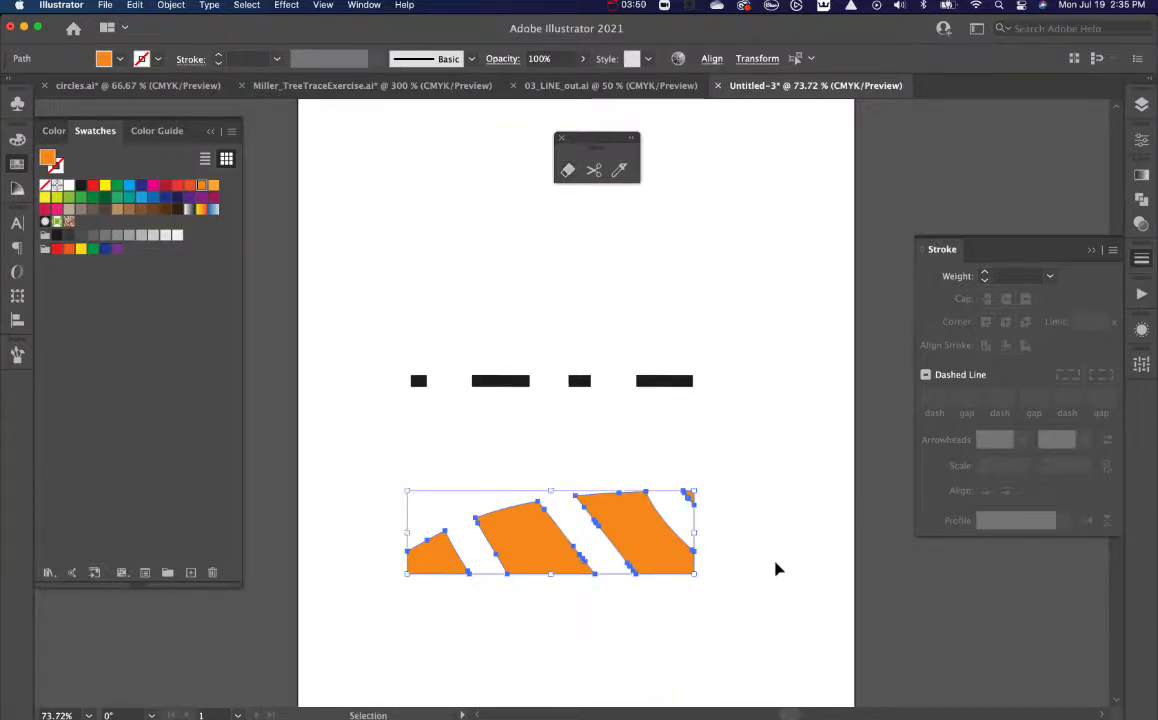
click(776, 569)
- Try erasing broad areas from the second orange piece with the Eraser tool, and undo the strokes
click(667, 566)
click(536, 572)
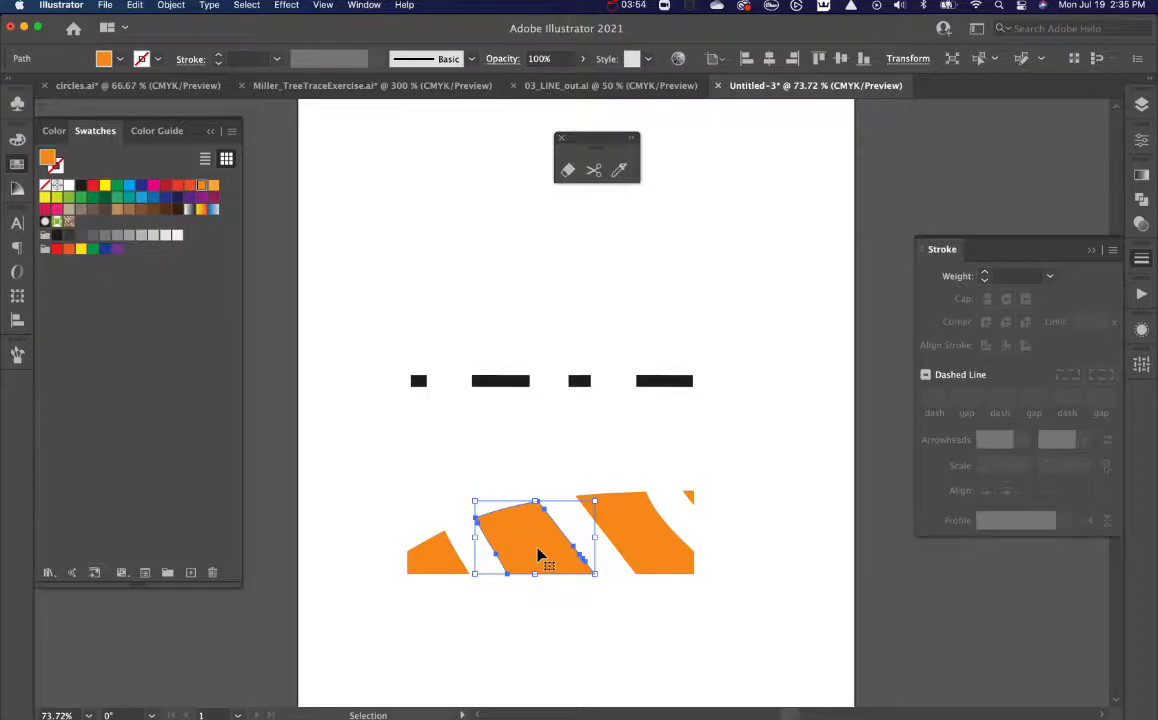
click(567, 170)
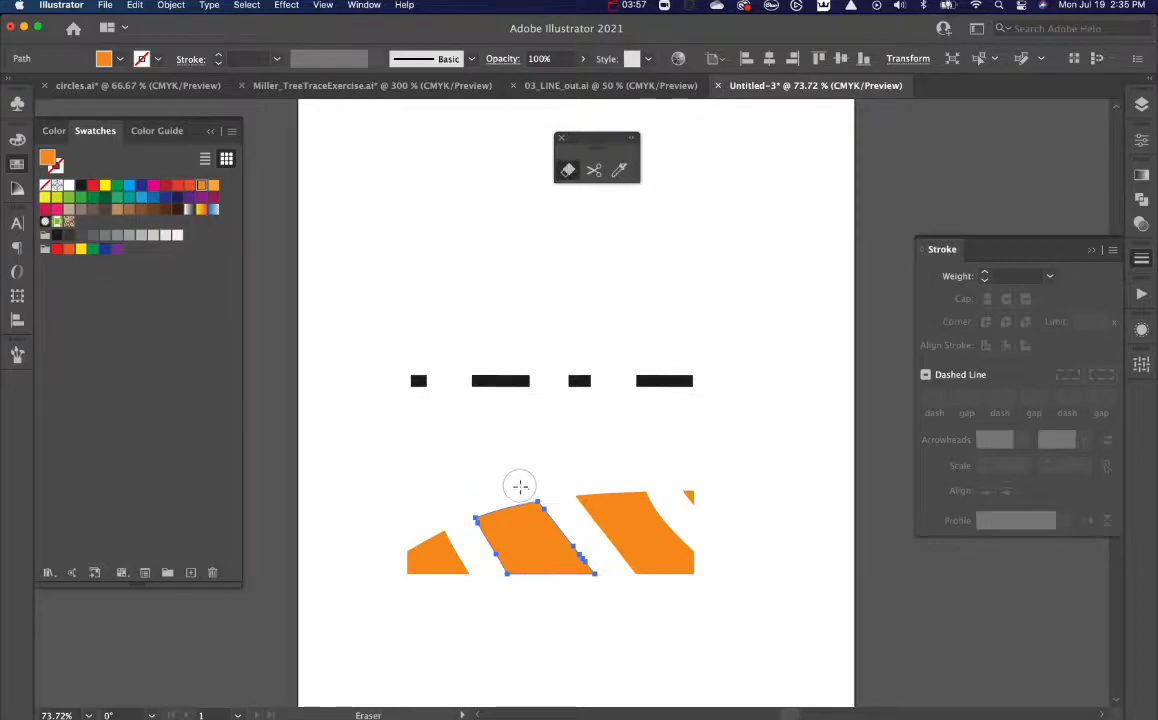
mouse_move(520, 483)
mouse_down()
mouse_move(522, 535)
mouse_move(568, 623)
mouse_move(659, 510)
mouse_move(738, 578)
mouse_move(694, 568)
mouse_move(691, 524)
mouse_move(669, 553)
mouse_move(594, 506)
mouse_move(647, 567)
mouse_move(602, 508)
mouse_move(633, 486)
mouse_up()
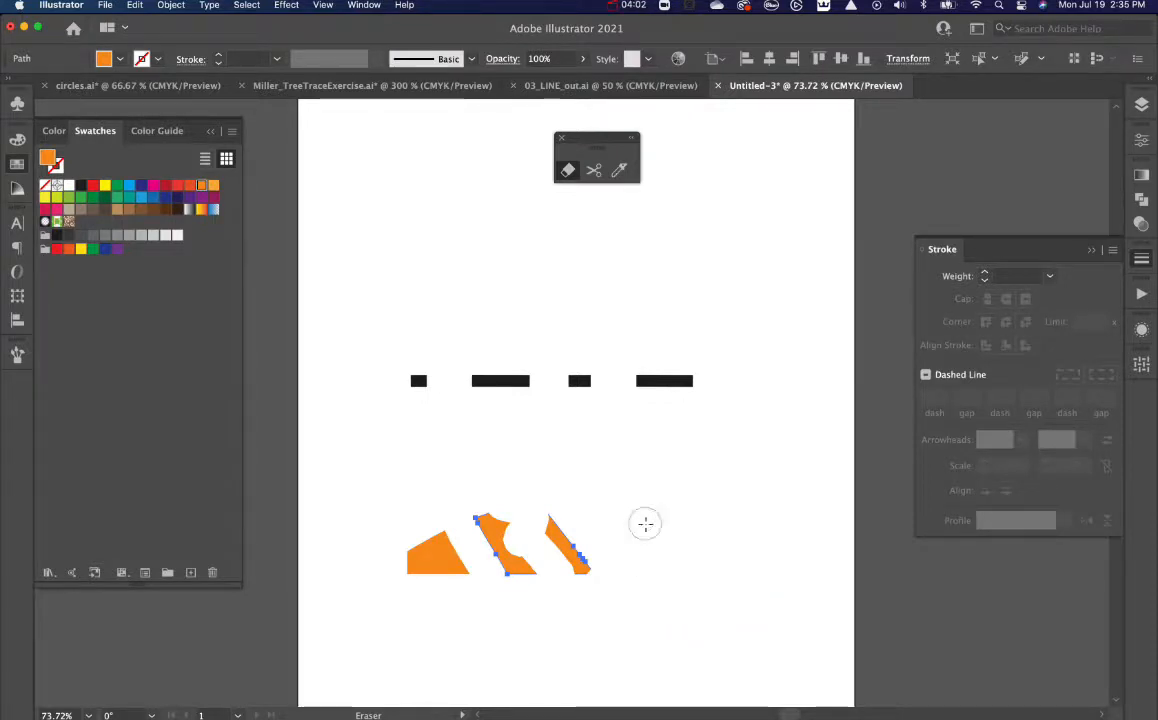
key(cmd+z)
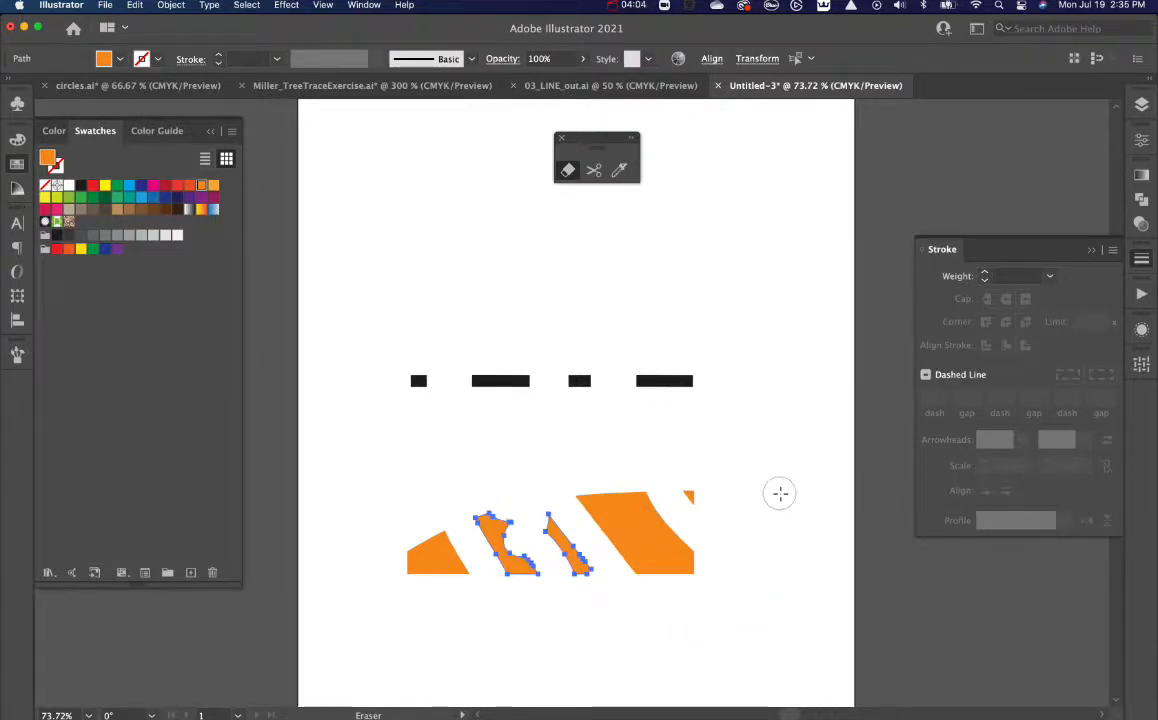
key(super+z)
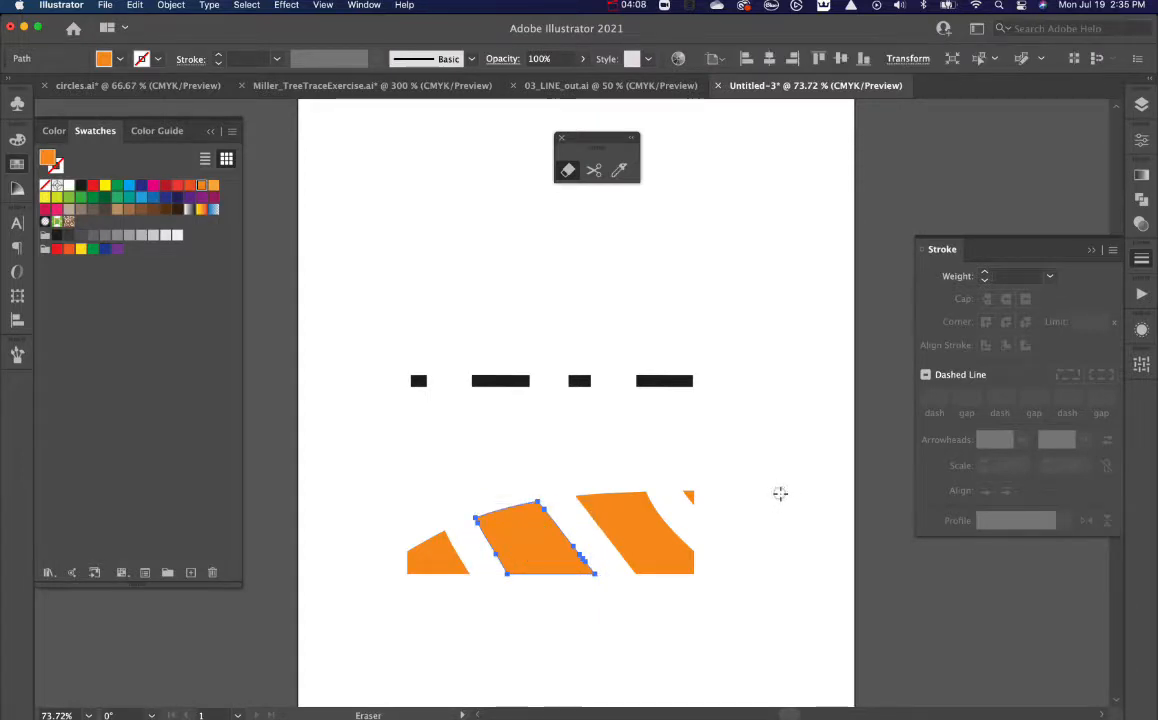
- With a smaller eraser, erase three narrow curved strips through the second orange piece, try a stroke across the unselected third piece, and deselect
drag(512, 501, 563, 615)
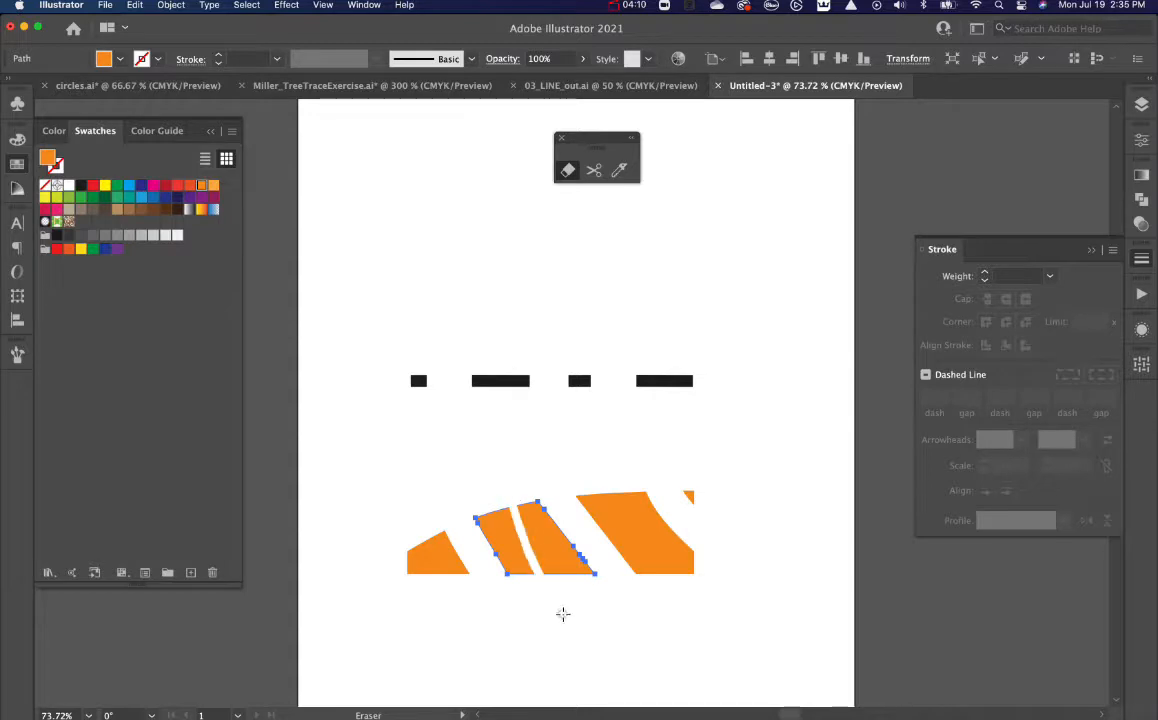
drag(492, 504, 529, 593)
drag(525, 493, 574, 601)
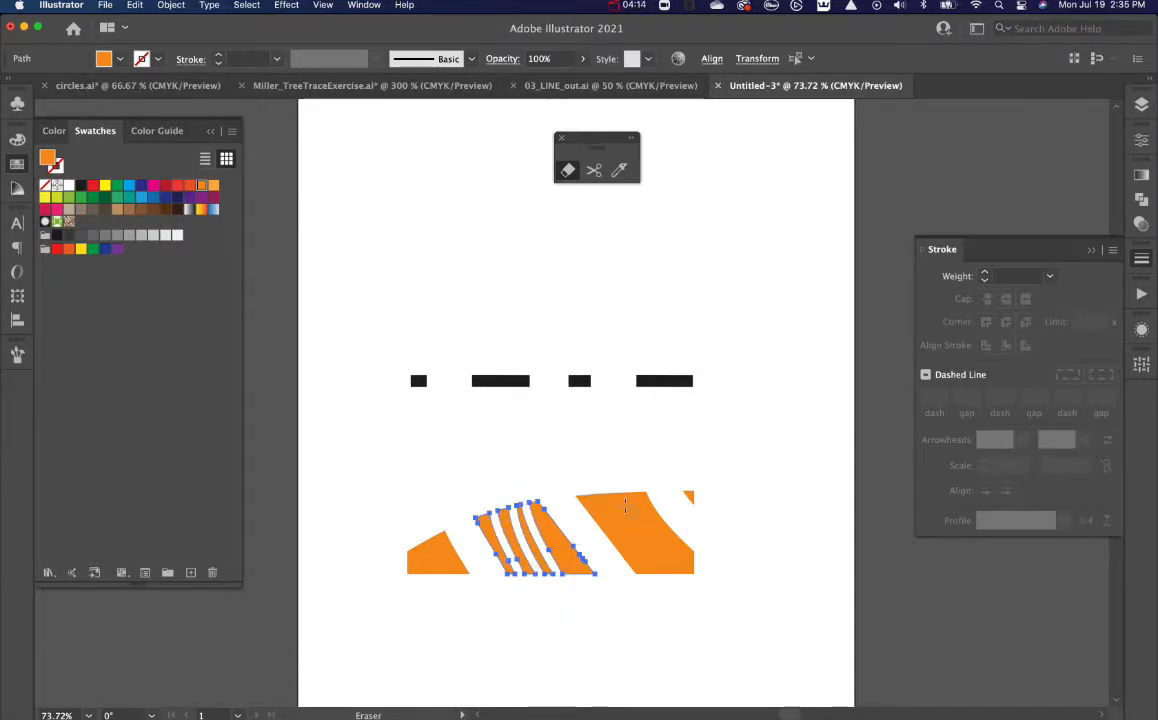
drag(655, 516, 718, 600)
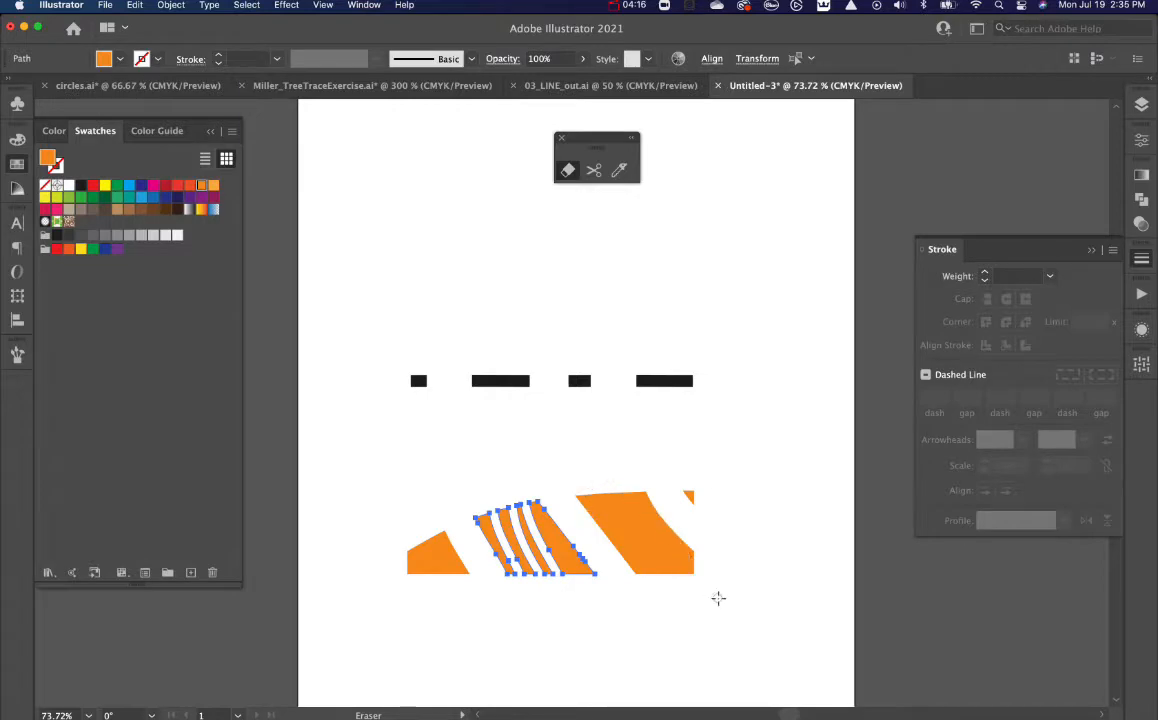
key(v)
click(611, 589)
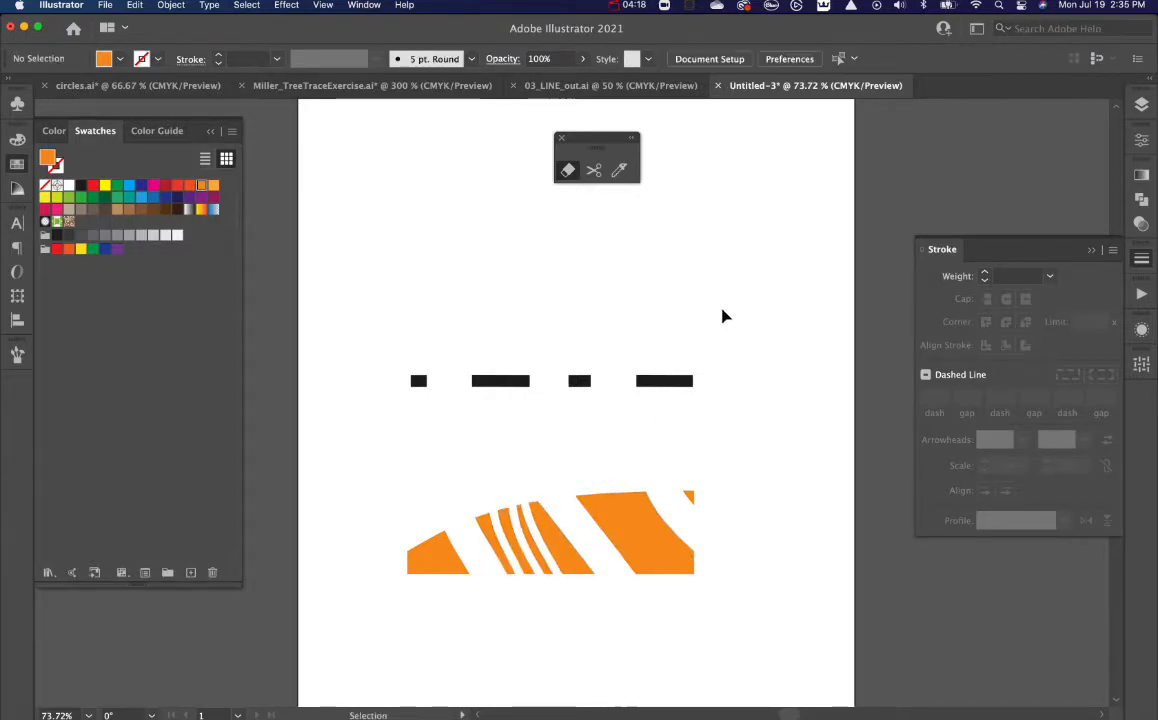
- Select the black line segments, erase a narrow gap near the right end of the second segment, and deselect
drag(722, 309, 332, 409)
key(shift+e)
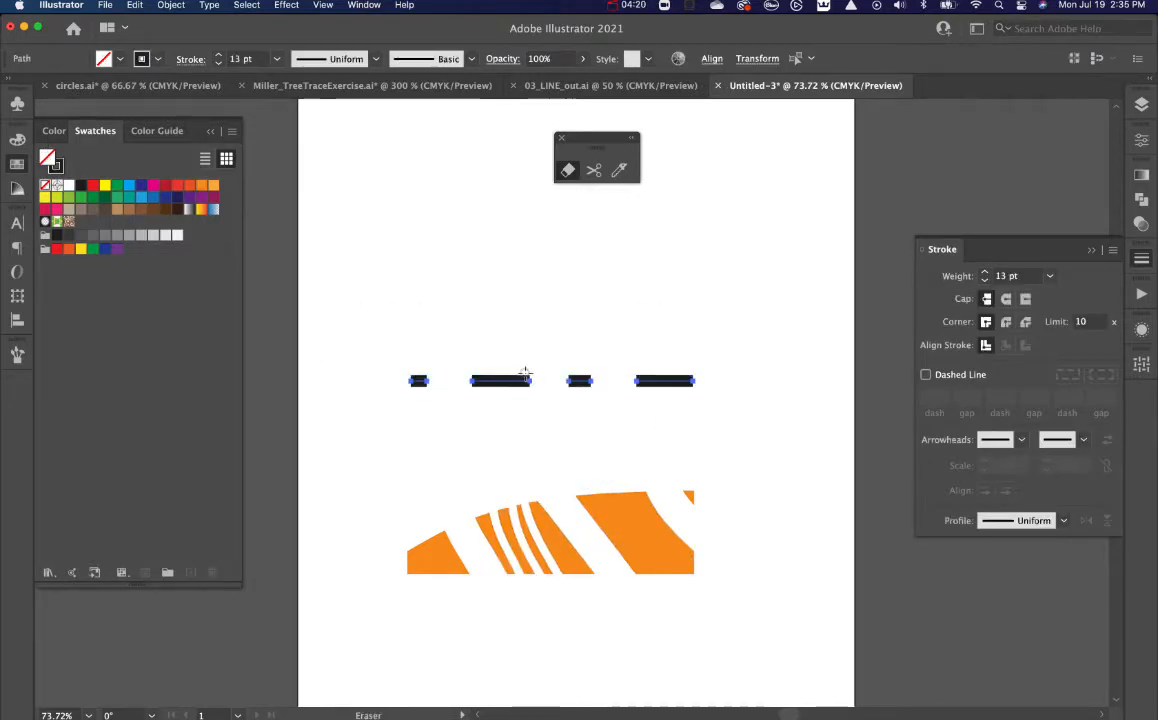
key(v)
click(639, 433)
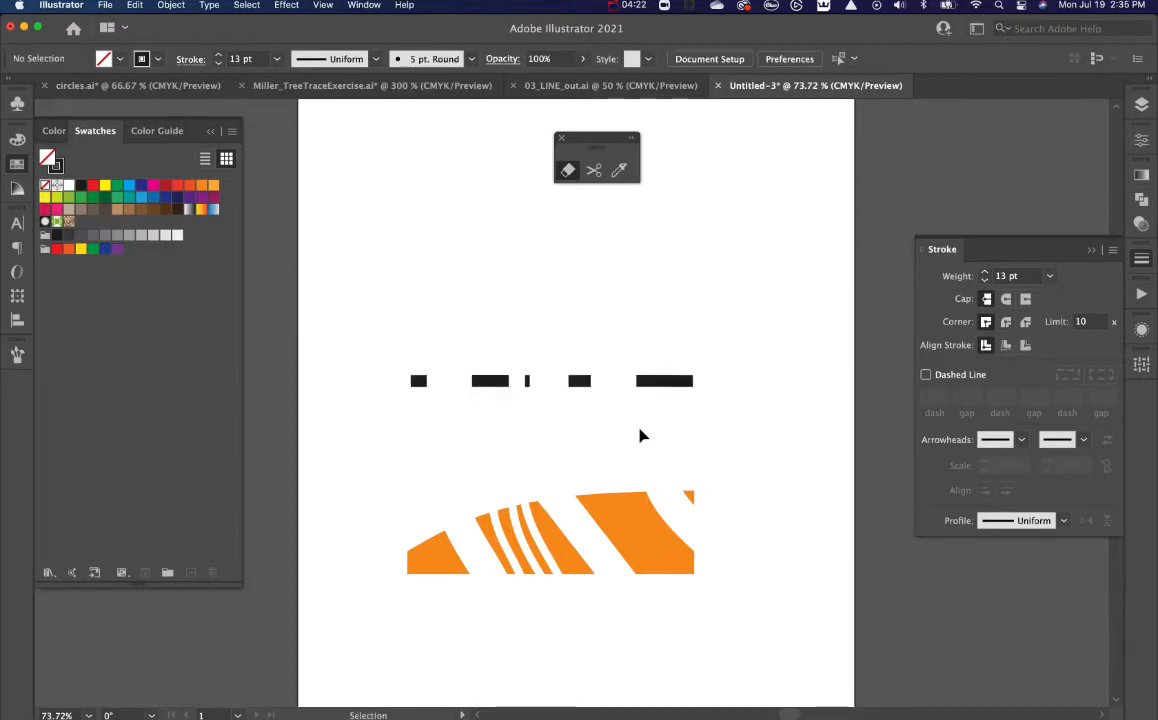